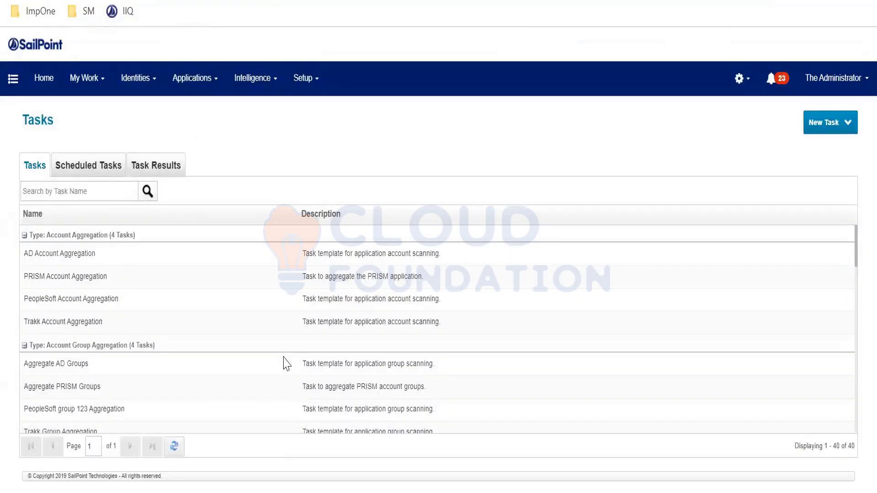
# Look through the list of existing tasks and open the AD Account Aggregation task for editing.
pyautogui.scroll(-10, 287, 363)
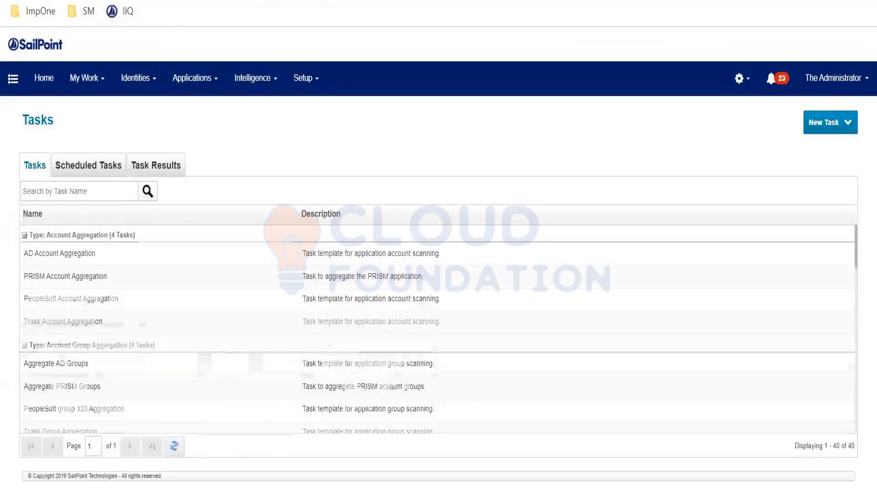
pyautogui.scroll(-5, 151, 347)
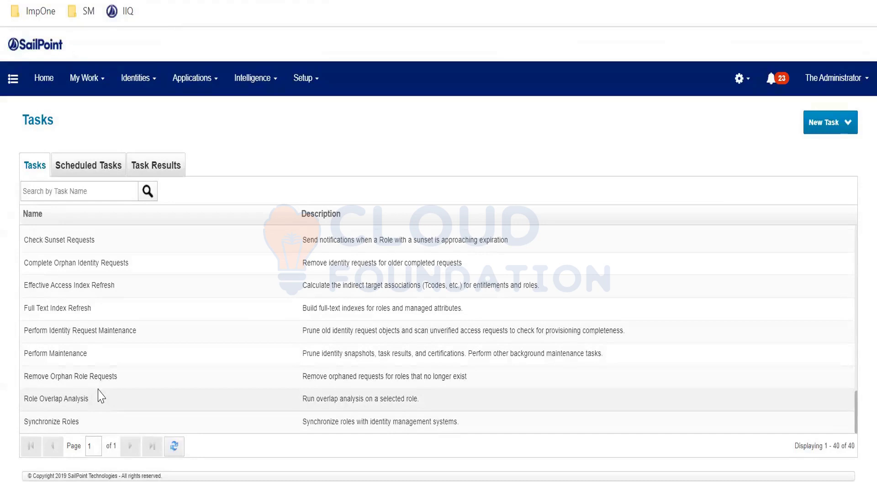
pyautogui.scroll(5, 101, 396)
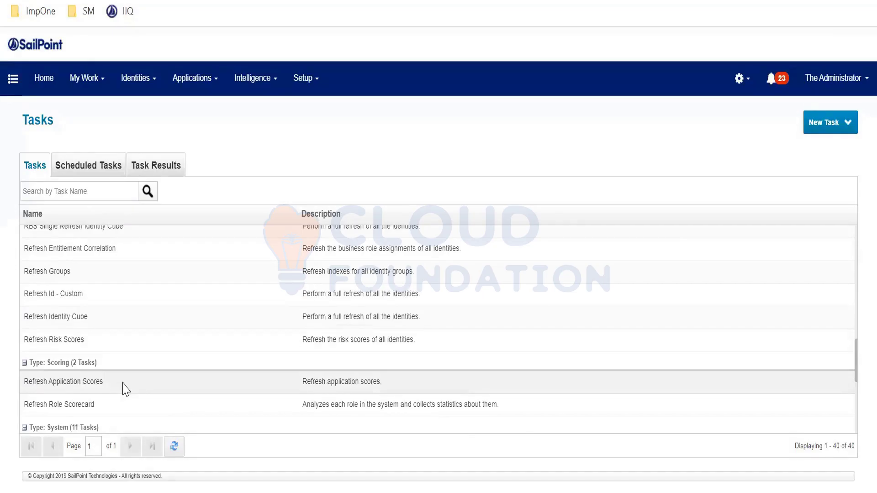
pyautogui.scroll(2, 156, 385)
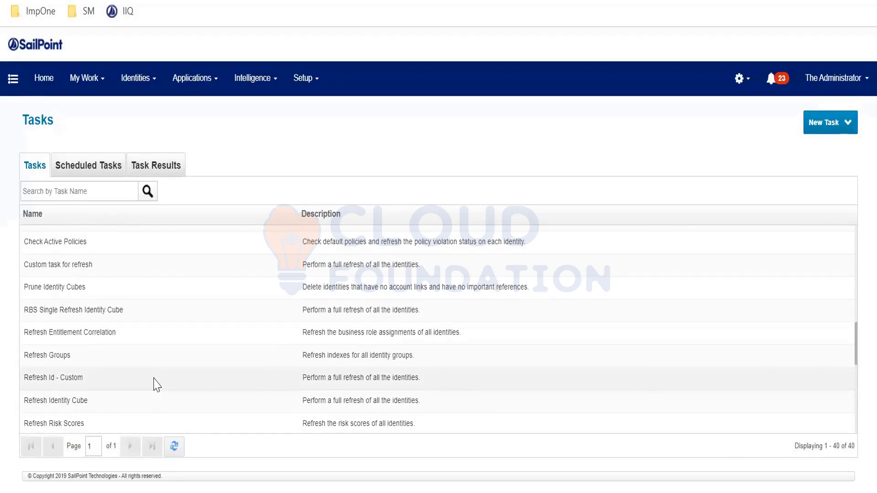
pyautogui.scroll(10, 157, 385)
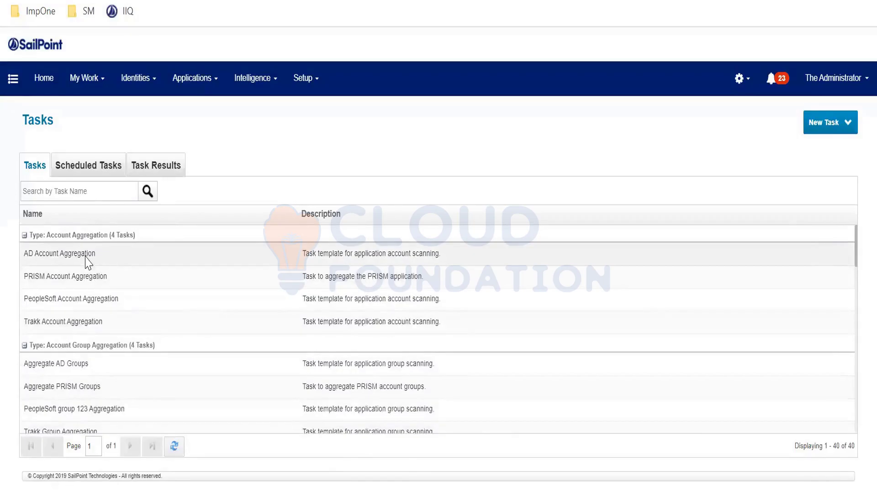
pyautogui.click(88, 262)
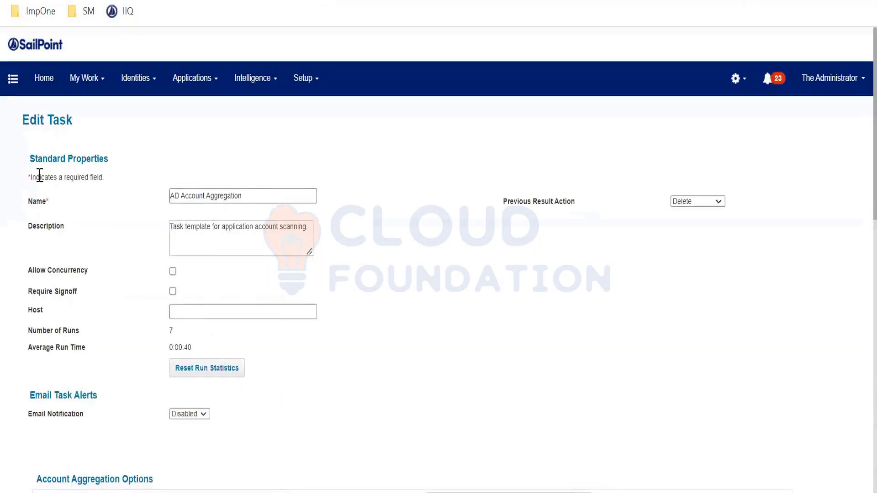
# Review the AD Account Aggregation task's standard properties, including Name, Description and Allow Concurrency, and its aggregation options.
pyautogui.moveTo(27, 157); pyautogui.dragTo(113, 156)
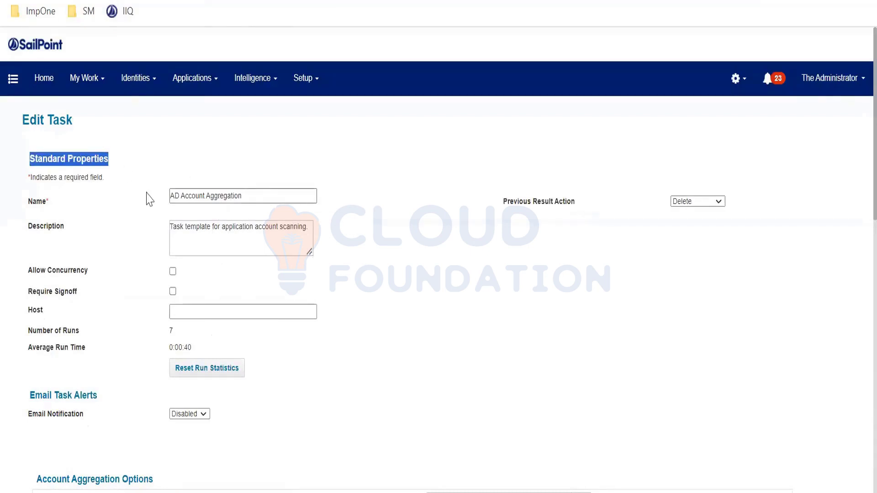
pyautogui.click(255, 195)
pyautogui.moveTo(254, 195); pyautogui.dragTo(143, 195)
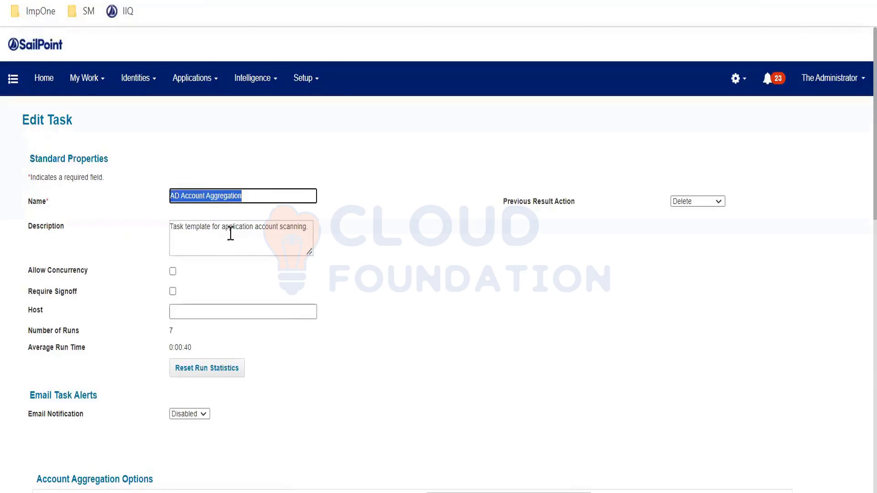
pyautogui.moveTo(310, 228); pyautogui.dragTo(152, 239)
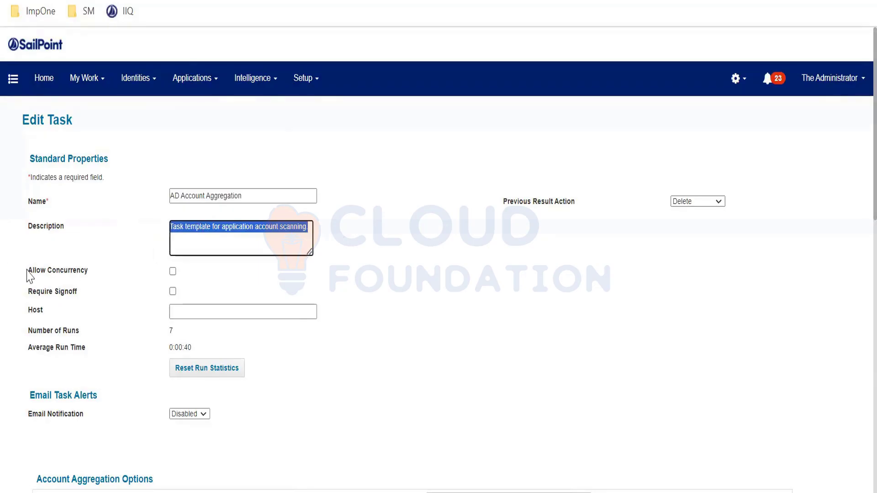
pyautogui.moveTo(22, 270); pyautogui.dragTo(211, 272)
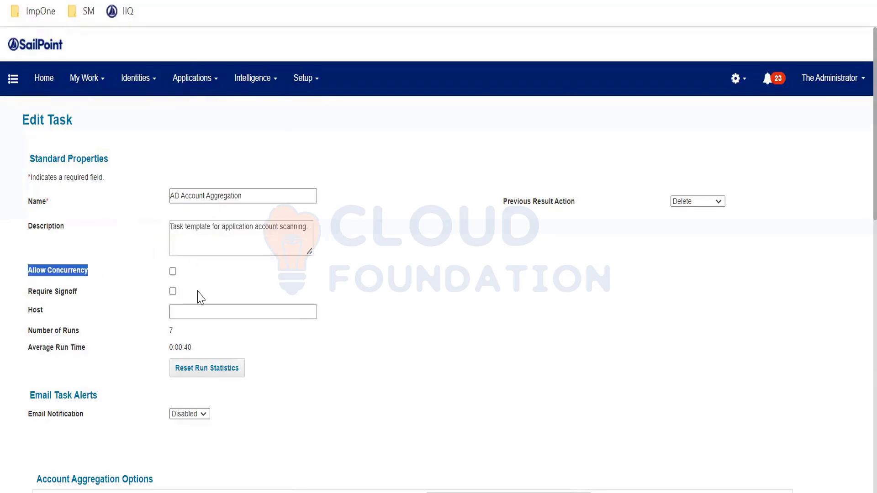
pyautogui.scroll(-15, 197, 297)
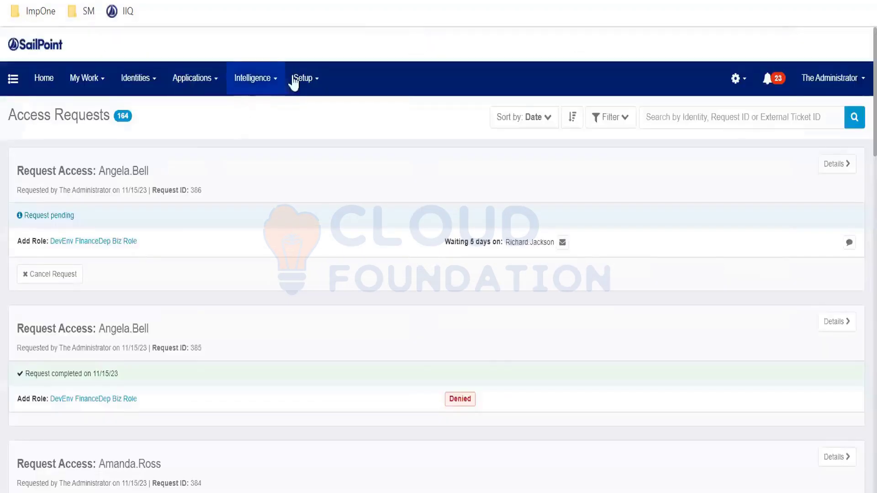
# Go to the Tasks page from Access Requests and execute the AD Account Aggregation task in the background.
pyautogui.click(303, 78)
pyautogui.click(302, 227)
pyautogui.click(61, 254)
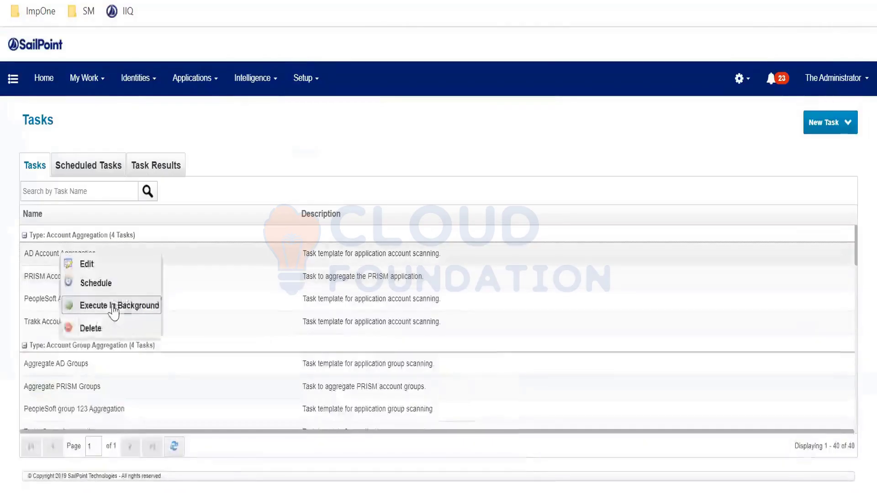
pyautogui.click(113, 307)
pyautogui.moveTo(369, 257); pyautogui.dragTo(474, 286)
pyautogui.click(439, 287)
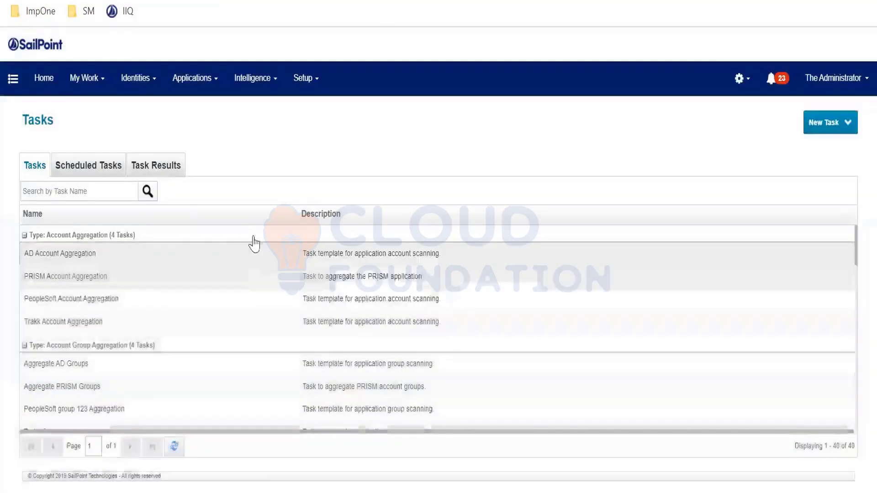
# Search the task results for "ad" and examine the status and progress of the AD Account Aggregation run.
pyautogui.click(164, 174)
pyautogui.click(116, 194)
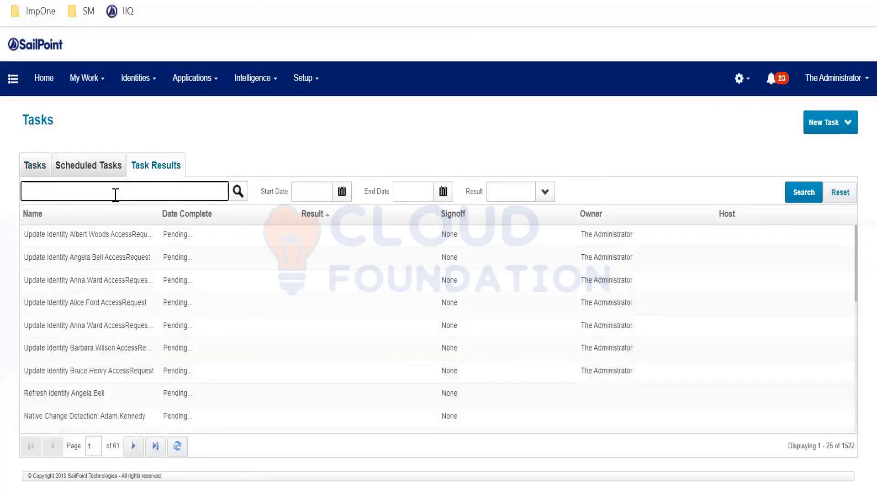
pyautogui.write('ad')
pyautogui.press('Return')
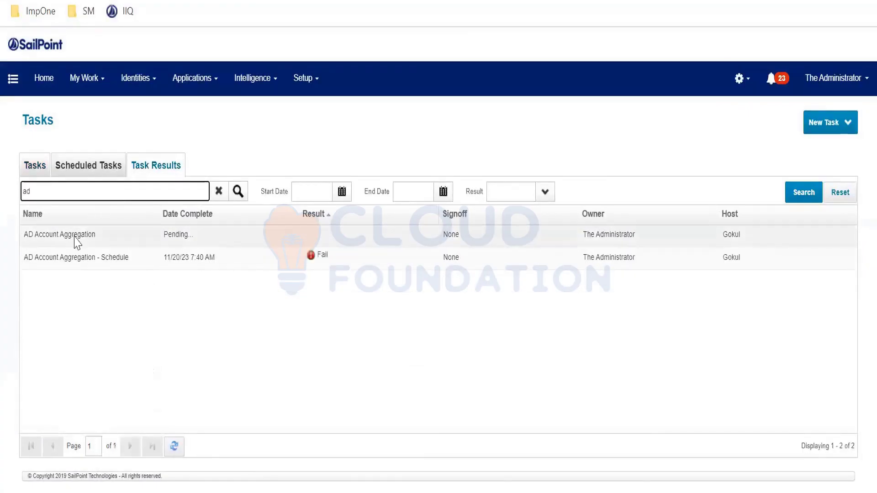
pyautogui.click(183, 238)
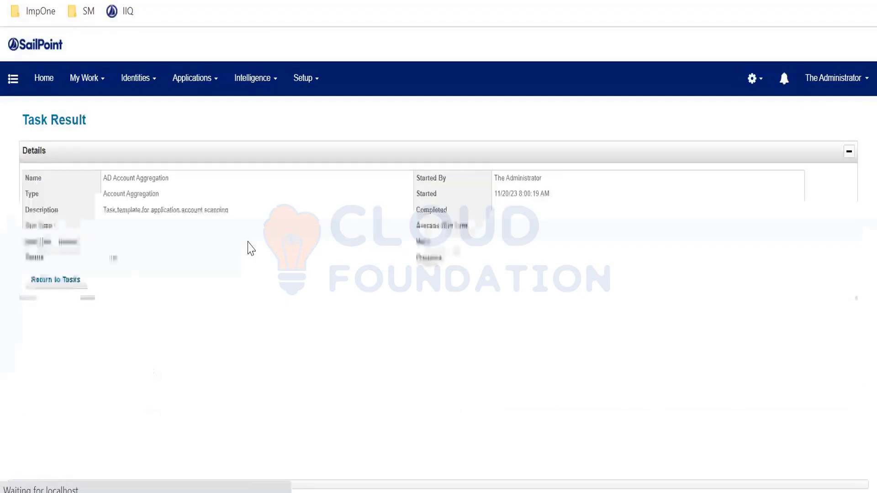
pyautogui.moveTo(490, 256); pyautogui.dragTo(537, 253)
pyautogui.click(422, 258)
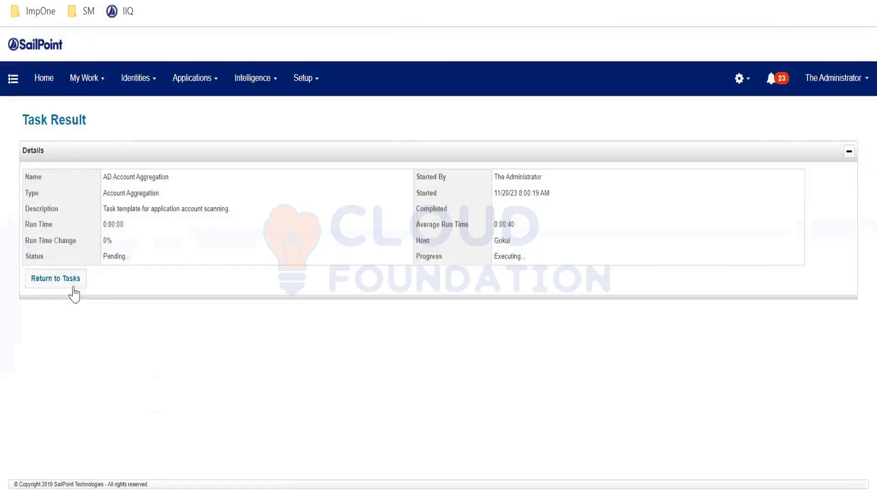
# Return to the task list and try to execute AD Account Aggregation in the background a second time.
pyautogui.click(68, 280)
pyautogui.click(40, 170)
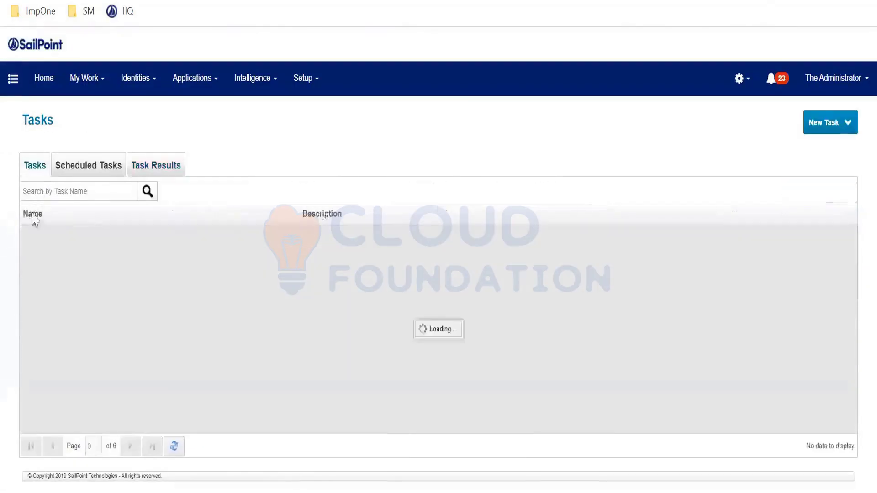
pyautogui.rightClick(44, 257)
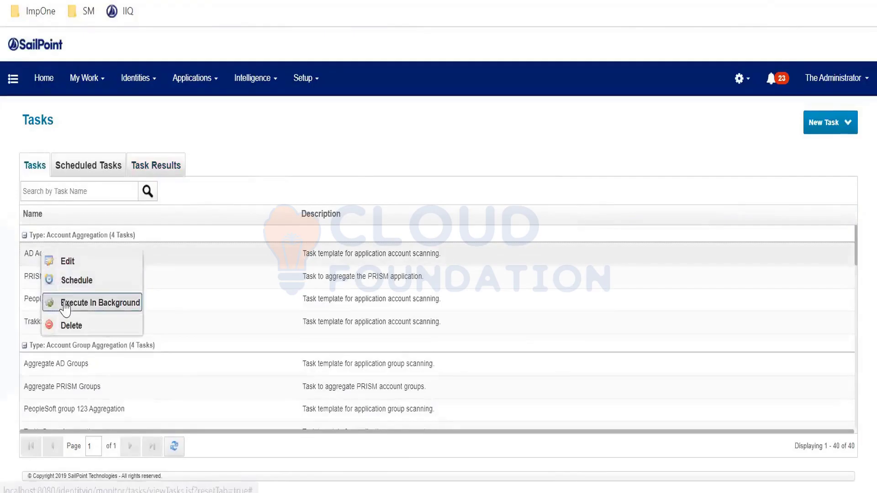
pyautogui.click(64, 302)
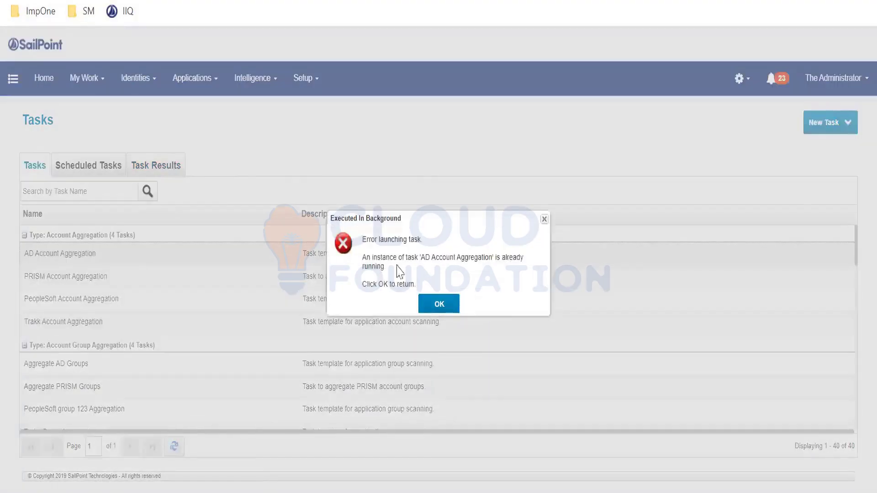
pyautogui.moveTo(363, 240); pyautogui.dragTo(438, 291)
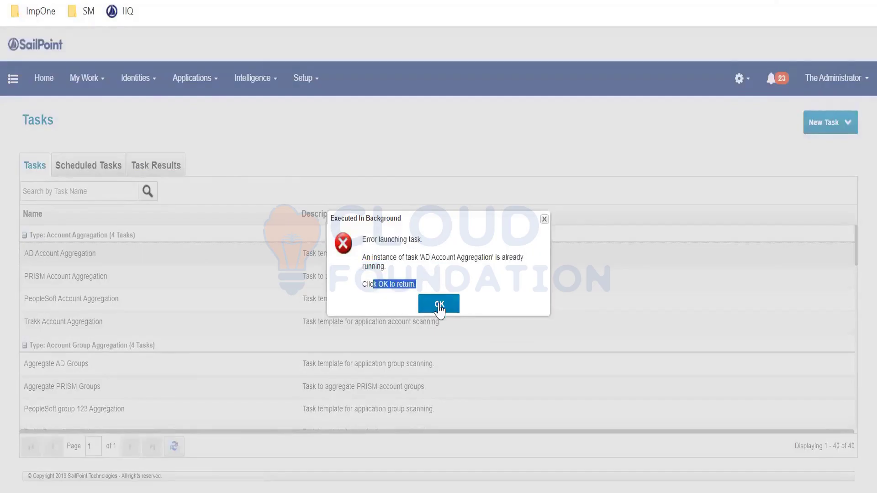
pyautogui.click(438, 304)
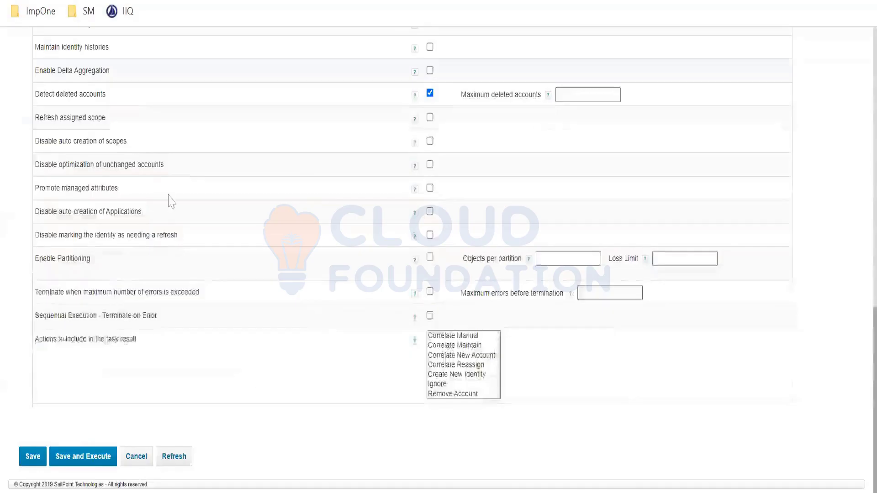
# Enable Allow Concurrency for the AD Account Aggregation task and save the task.
pyautogui.scroll(15, 169, 202)
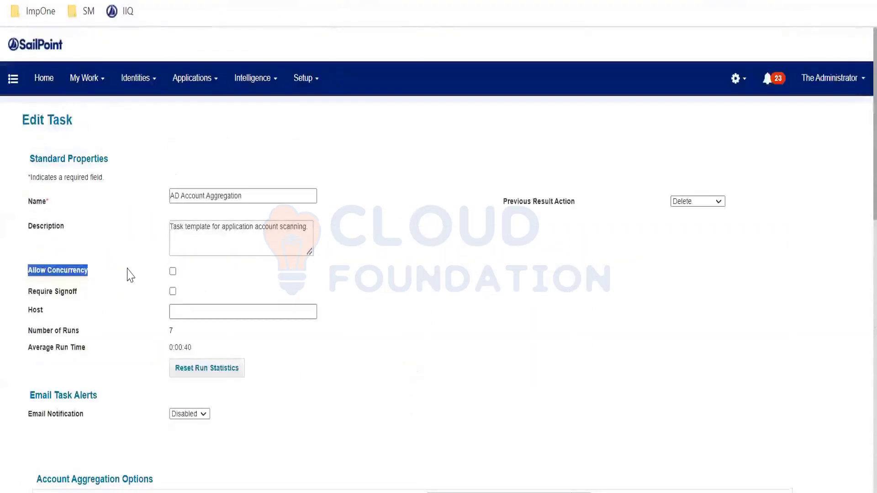
pyautogui.click(126, 277)
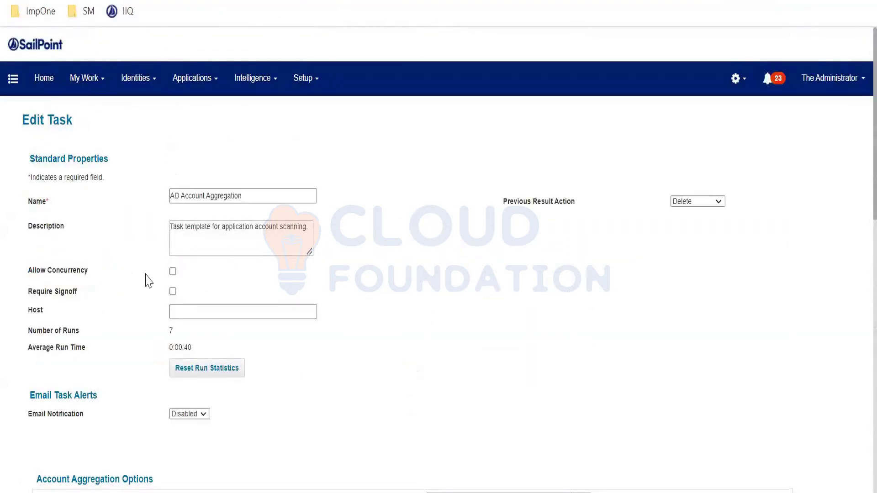
pyautogui.click(172, 272)
pyautogui.moveTo(40, 270); pyautogui.dragTo(103, 274)
pyautogui.scroll(-9, 110, 320)
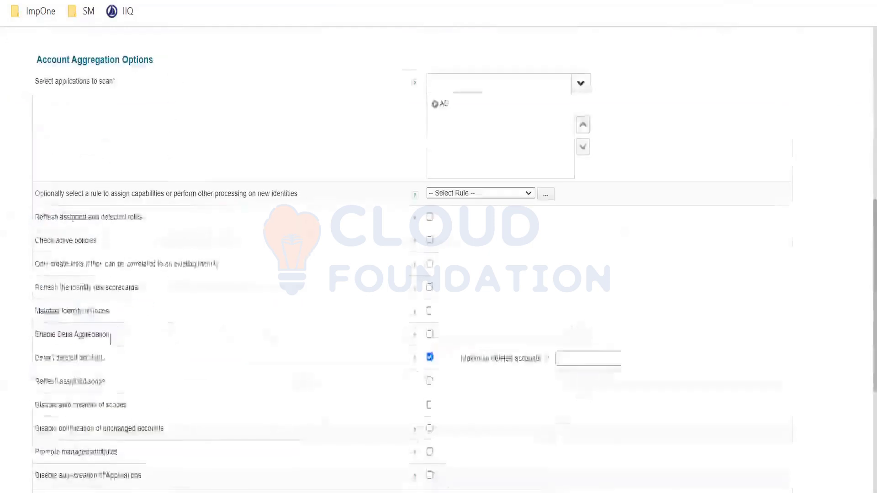
pyautogui.scroll(-6, 112, 327)
pyautogui.click(33, 456)
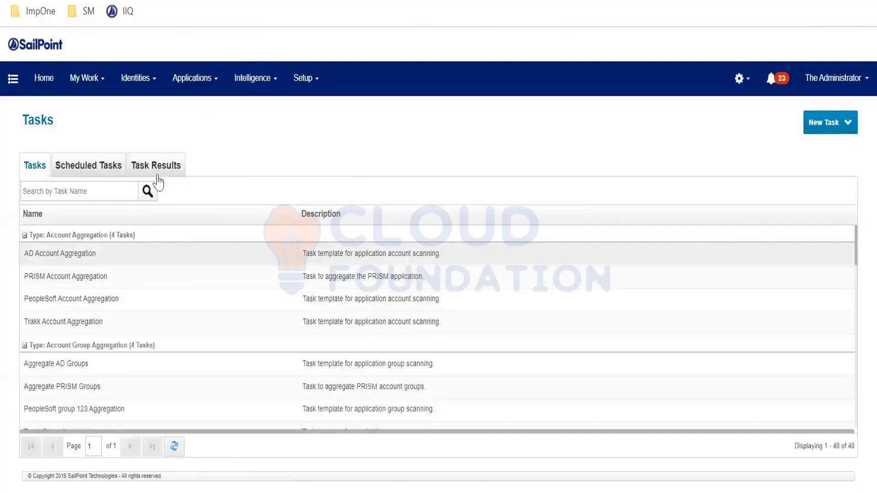
# Filter the task results by "ad" to check the AD Account Aggregation runs.
pyautogui.click(156, 168)
pyautogui.click(100, 191)
pyautogui.write('ad')
pyautogui.press('Return')
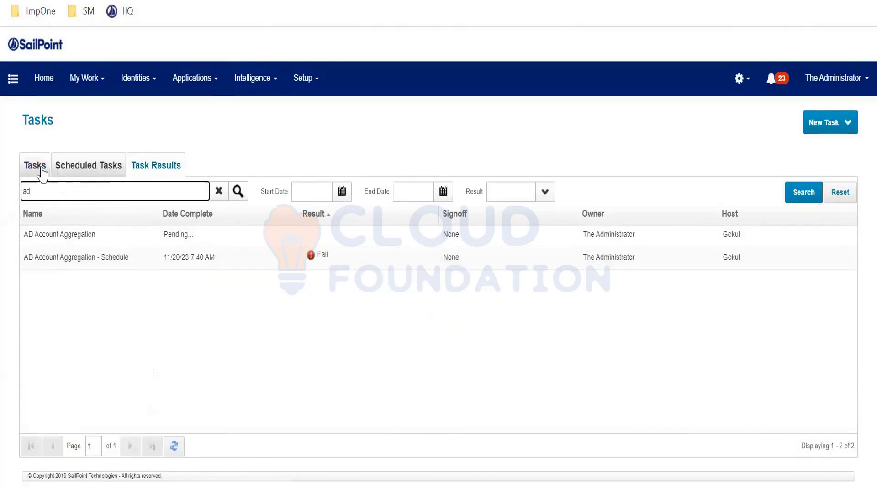
# Find the AD Account Aggregation task by searching the task list for "ad" and execute it in the background.
pyautogui.click(40, 169)
pyautogui.click(51, 190)
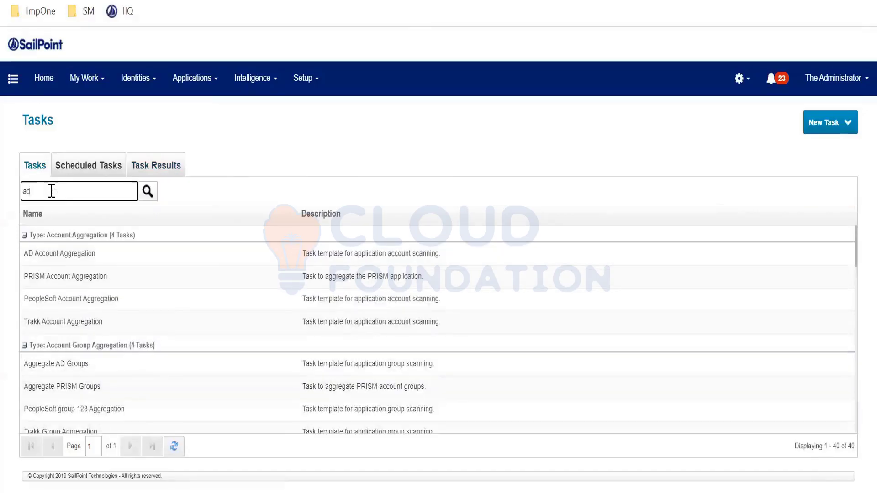
pyautogui.press('Return')
pyautogui.rightClick(65, 252)
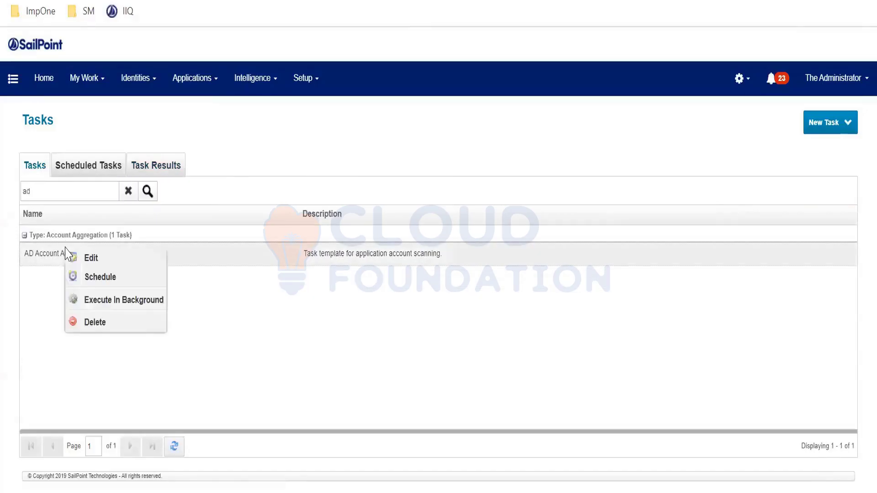
pyautogui.click(90, 301)
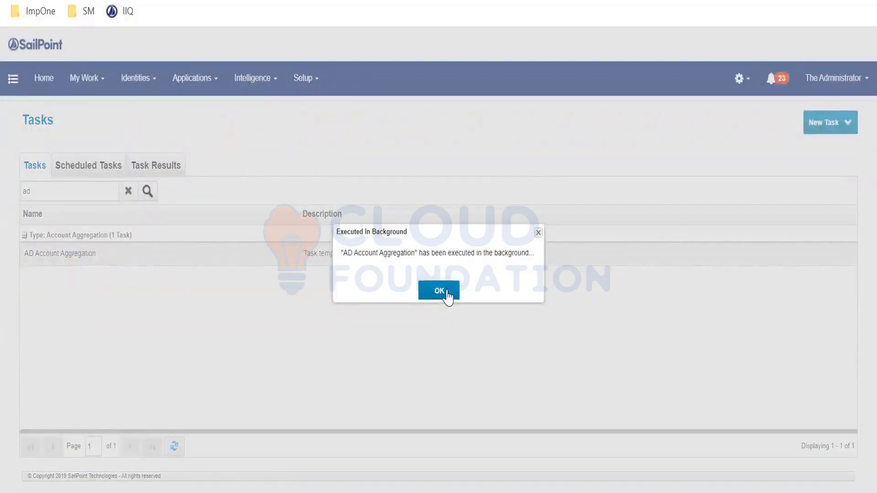
pyautogui.click(447, 296)
# View the result details of the newly started AD Account Aggregation run, and return to the task results list.
pyautogui.click(172, 175)
pyautogui.click(155, 235)
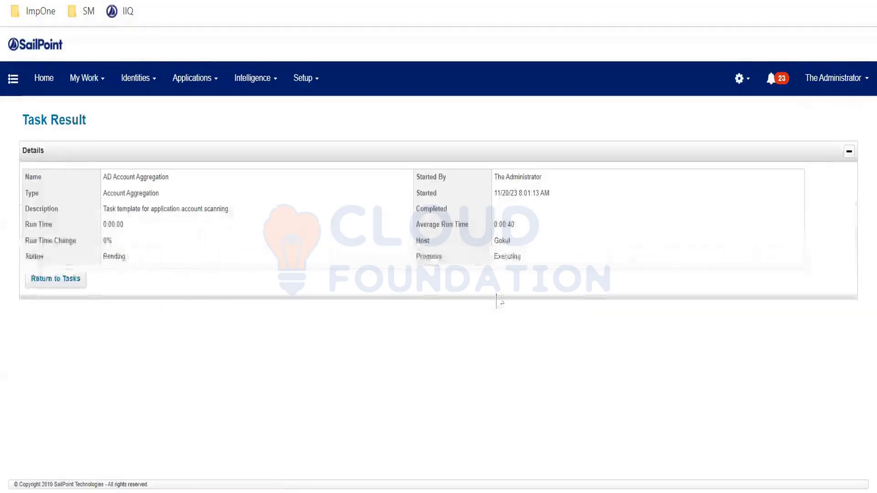
pyautogui.click(69, 283)
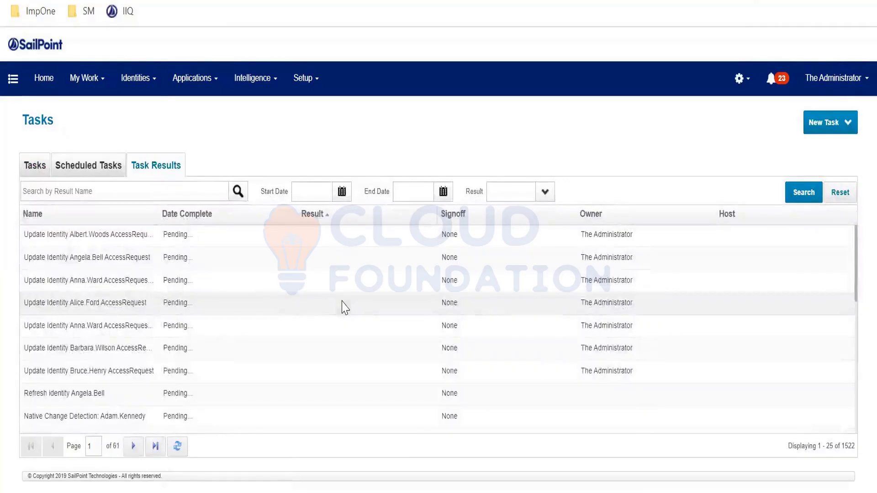
# Reopen the AD Account Aggregation task for editing and check its Allow Concurrency setting.
pyautogui.click(35, 165)
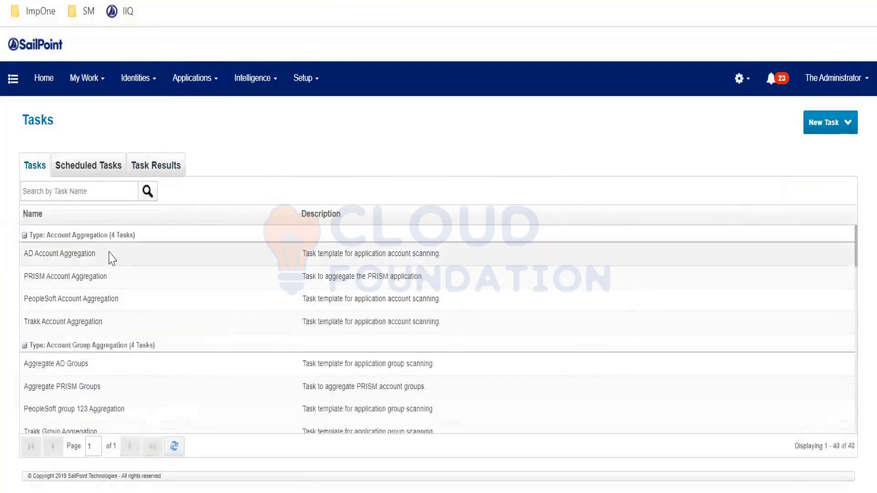
pyautogui.click(95, 257)
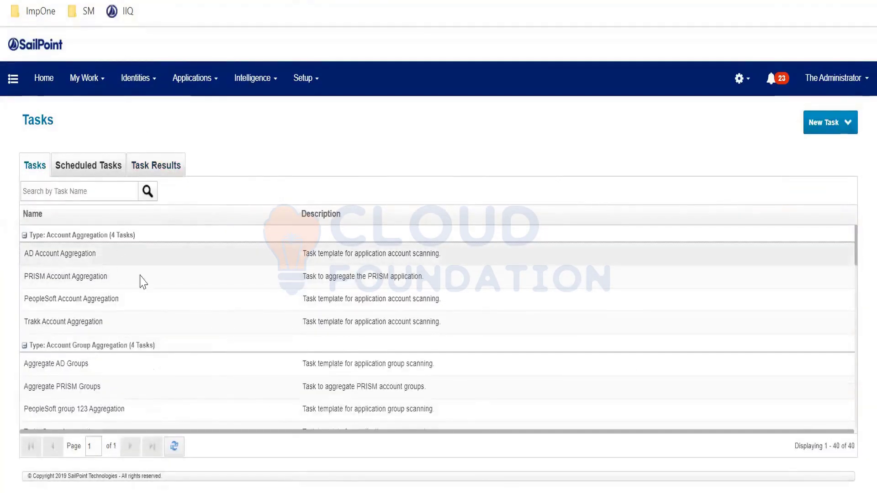
pyautogui.moveTo(52, 270); pyautogui.dragTo(98, 272)
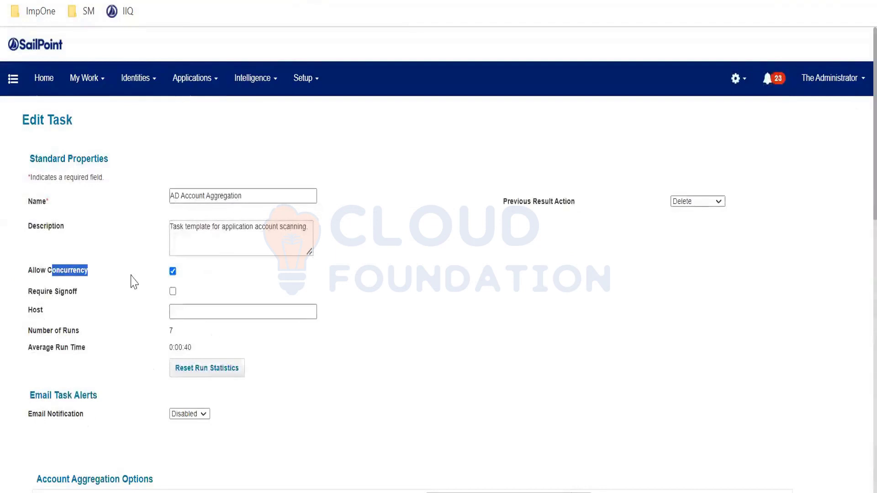
# Turn off Allow Concurrency, and briefly enable Require Signoff to view its signoff properties before disabling it again.
pyautogui.click(171, 270)
pyautogui.moveTo(49, 292); pyautogui.dragTo(96, 297)
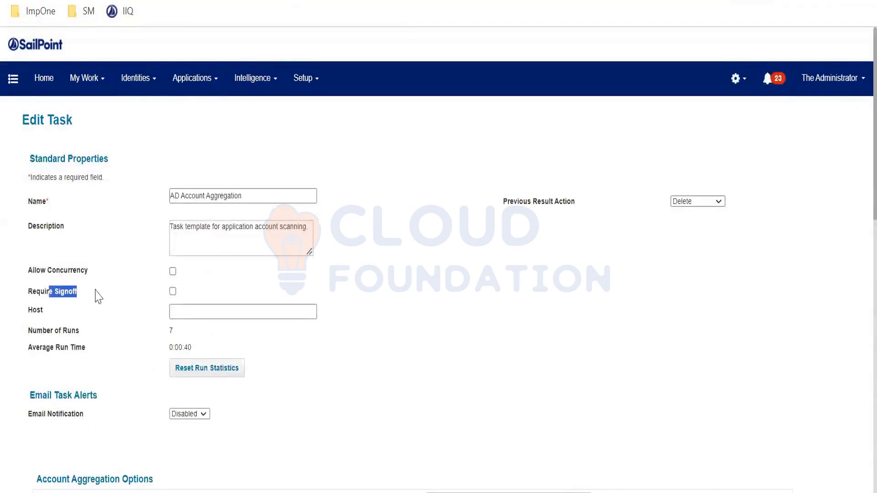
pyautogui.click(172, 291)
pyautogui.scroll(-2, 292, 284)
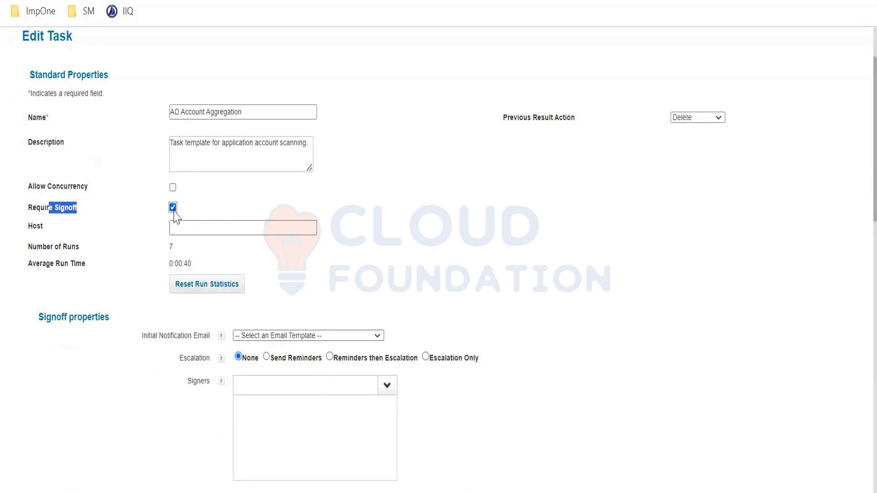
pyautogui.moveTo(21, 205); pyautogui.dragTo(111, 216)
pyautogui.click(173, 207)
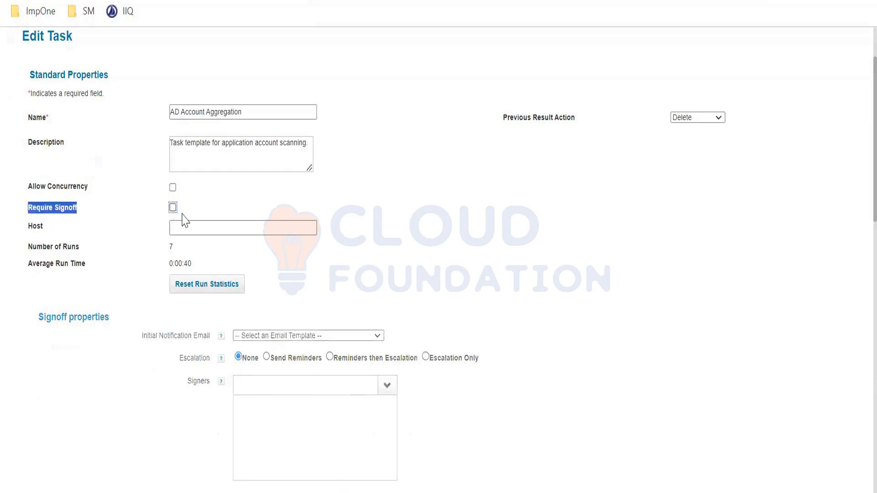
# Examine the Host field in the standard properties of the AD Account Aggregation task.
pyautogui.click(232, 230)
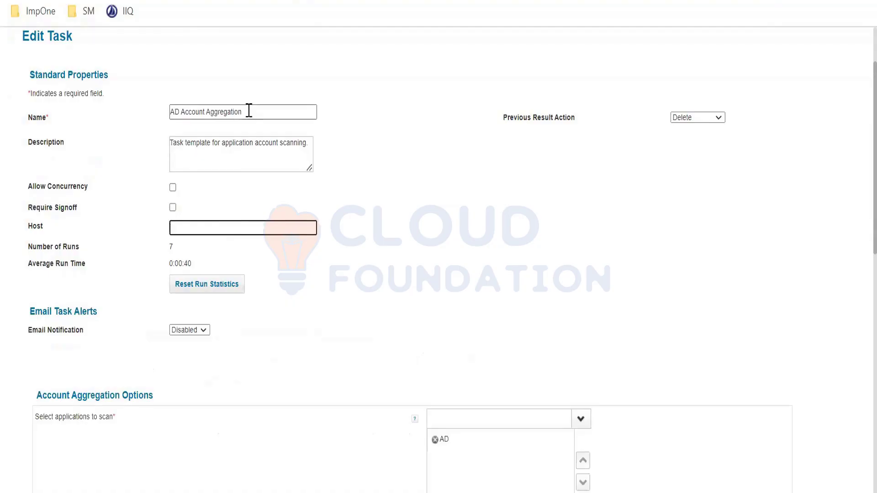
pyautogui.moveTo(249, 111); pyautogui.dragTo(158, 120)
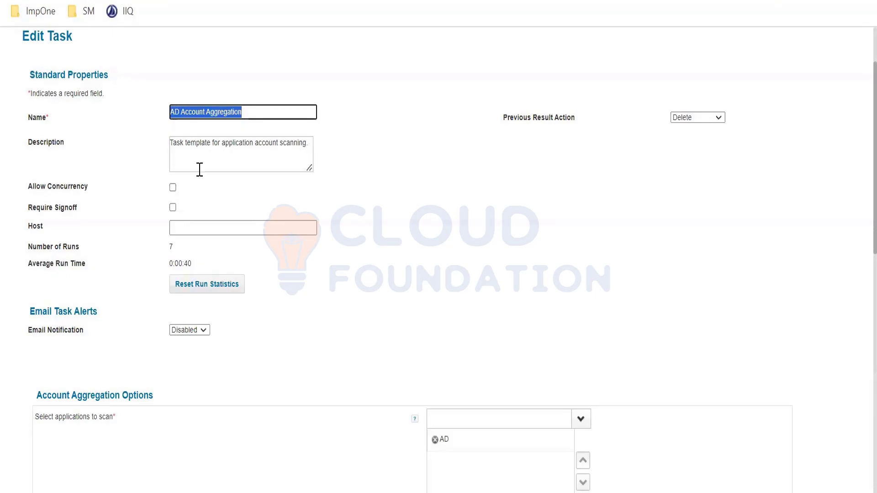
pyautogui.click(209, 238)
pyautogui.moveTo(249, 113); pyautogui.dragTo(73, 109)
pyautogui.click(175, 228)
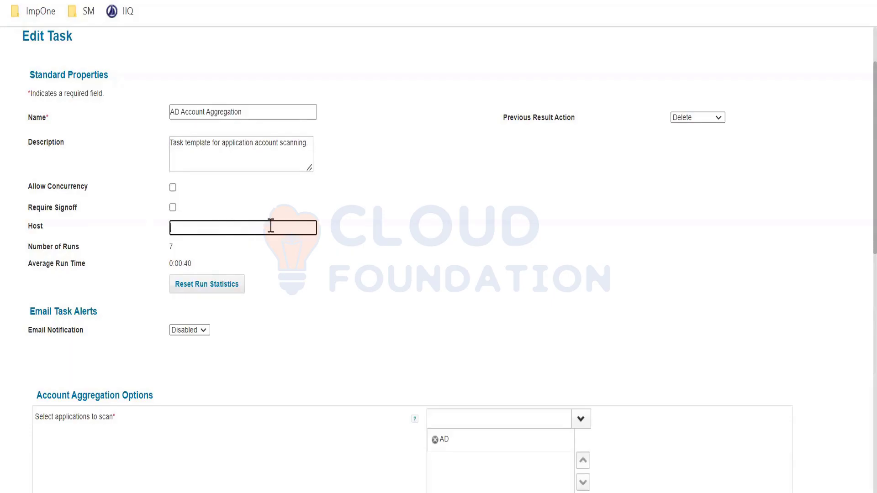
pyautogui.moveTo(29, 226); pyautogui.dragTo(224, 224)
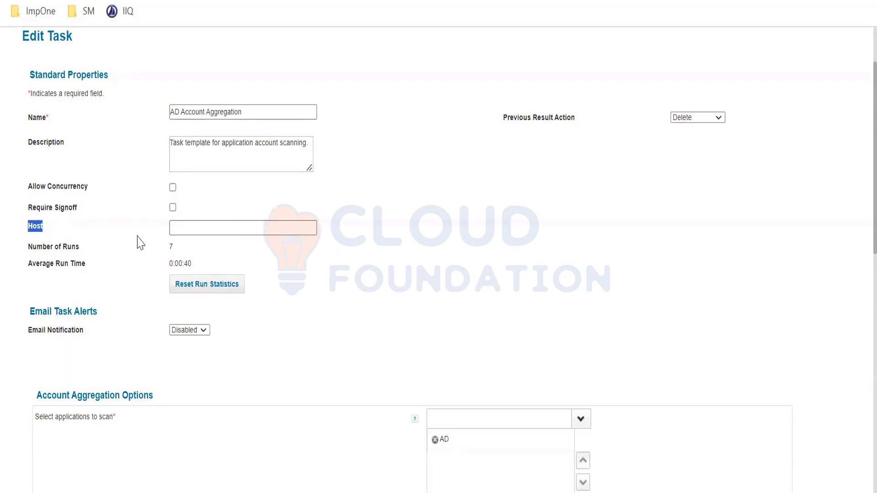
# Check the Number of Runs and Average Run Time, and reset the task's run statistics.
pyautogui.moveTo(28, 247); pyautogui.dragTo(238, 252)
pyautogui.moveTo(41, 263); pyautogui.dragTo(36, 226)
pyautogui.click(191, 264)
pyautogui.moveTo(142, 265); pyautogui.dragTo(29, 264)
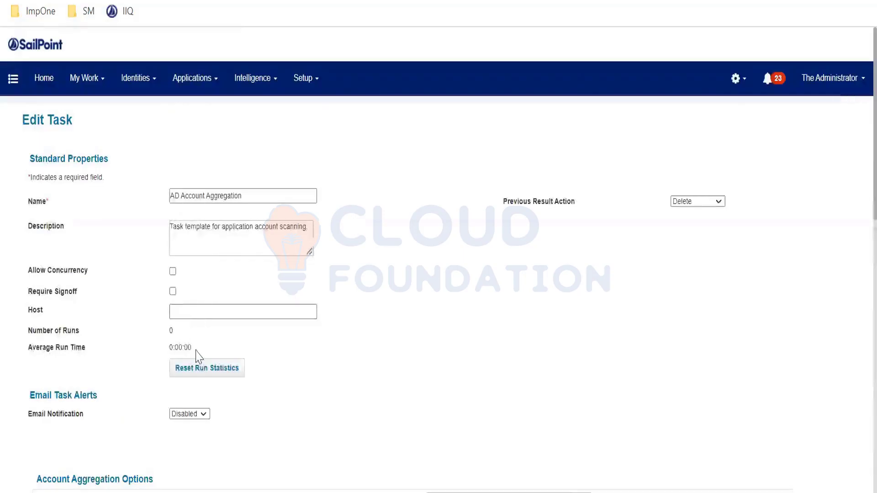
pyautogui.moveTo(196, 357); pyautogui.dragTo(161, 334)
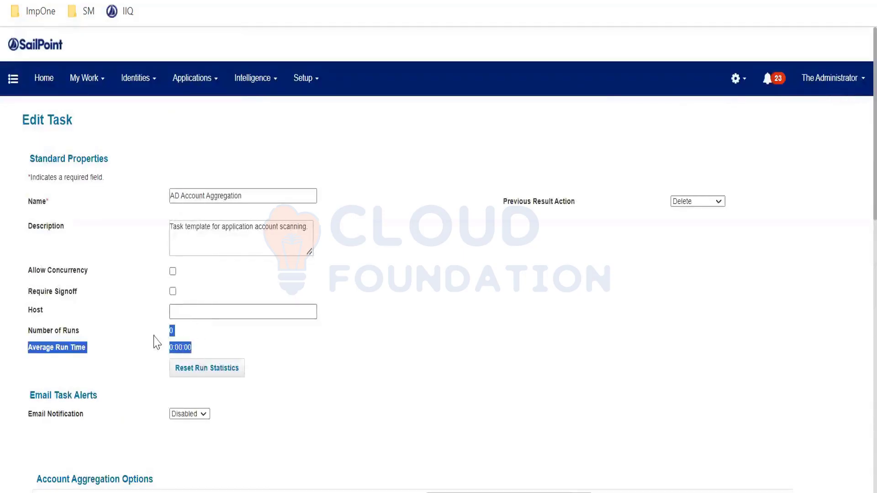
# Look over the task form and open the Previous Result Action choices.
pyautogui.scroll(-2, 293, 340)
pyautogui.scroll(-5, 292, 340)
pyautogui.scroll(6, 611, 169)
pyautogui.moveTo(502, 202); pyautogui.dragTo(603, 216)
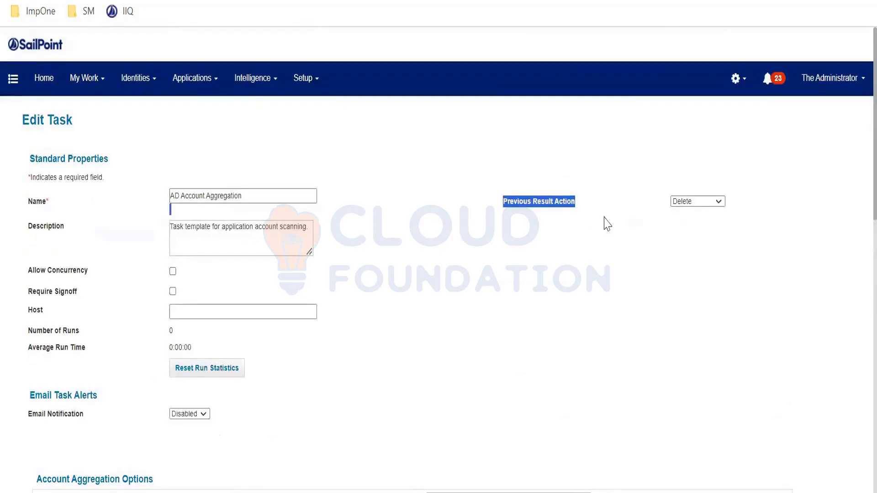
pyautogui.click(681, 203)
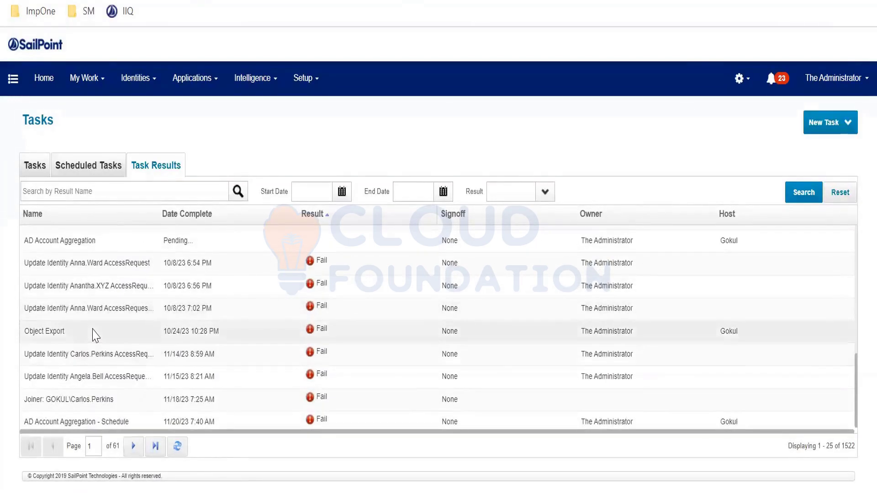
# Open the Object Export entry in the task results and examine its name, status, progress and other details.
pyautogui.click(92, 333)
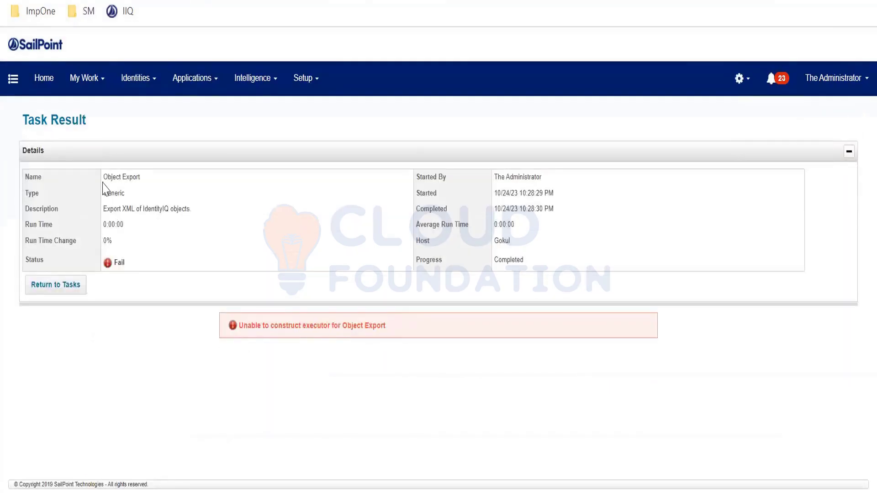
pyautogui.moveTo(104, 184); pyautogui.dragTo(189, 185)
pyautogui.moveTo(544, 262); pyautogui.dragTo(395, 256)
pyautogui.moveTo(111, 261); pyautogui.dragTo(143, 258)
pyautogui.moveTo(574, 263); pyautogui.dragTo(443, 264)
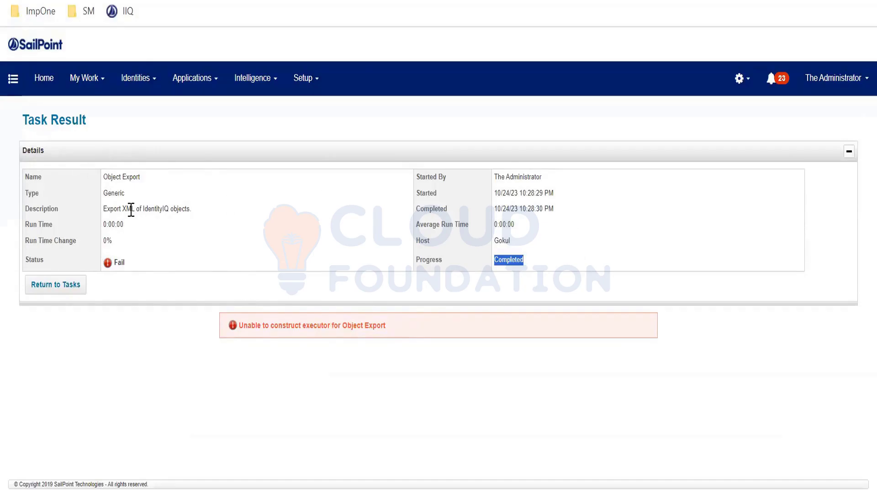
pyautogui.moveTo(104, 177); pyautogui.dragTo(303, 289)
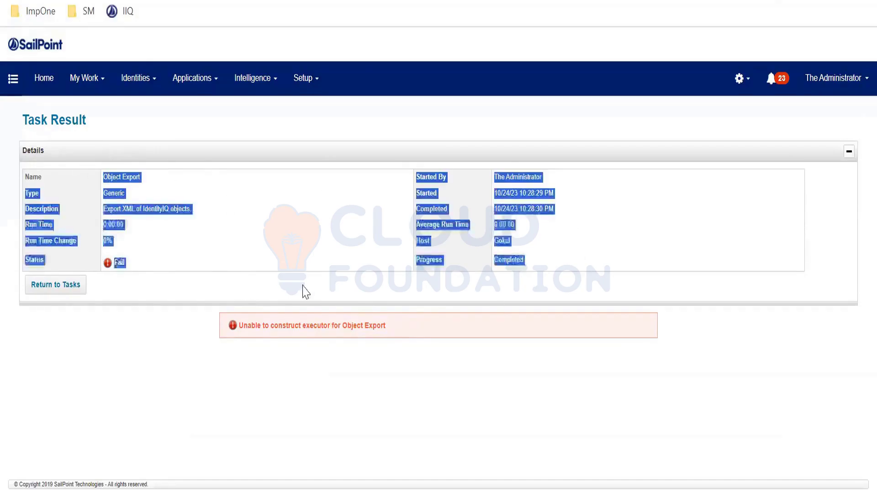
pyautogui.click(450, 249)
pyautogui.moveTo(561, 271); pyautogui.dragTo(107, 187)
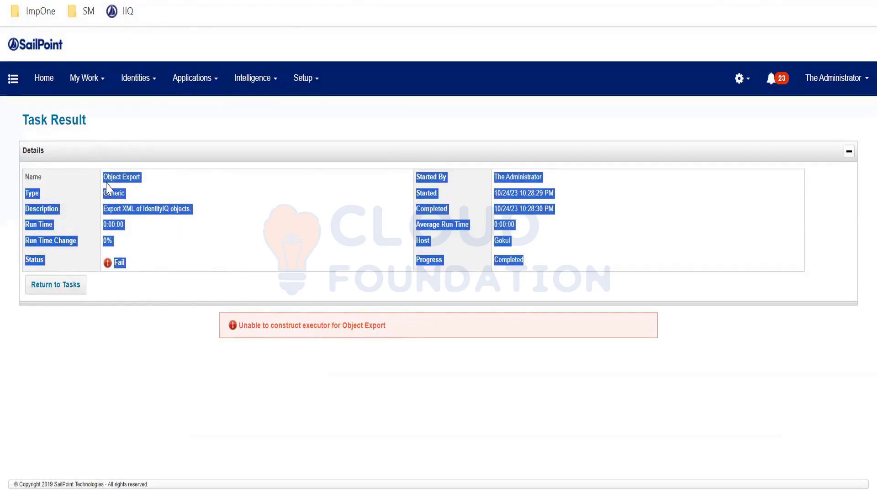
pyautogui.click(268, 229)
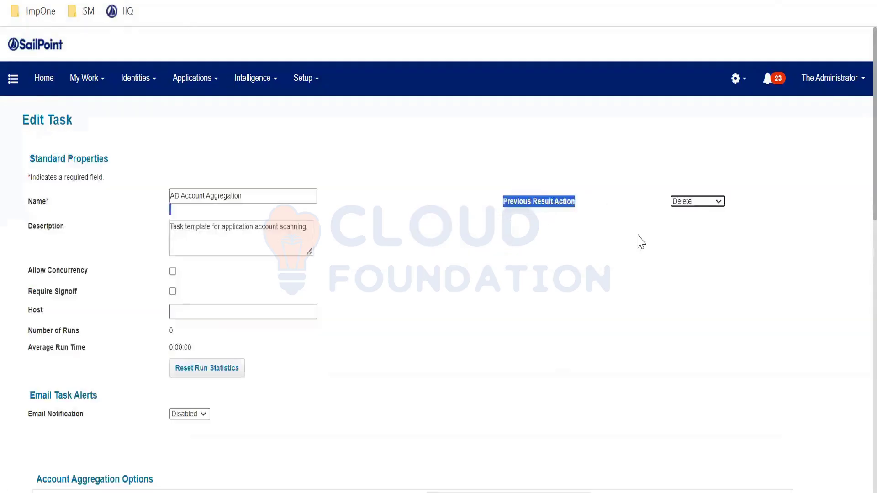
# Return to the AD Account Aggregation edit form and review the Previous Result Action options, keeping Delete selected.
pyautogui.click(633, 233)
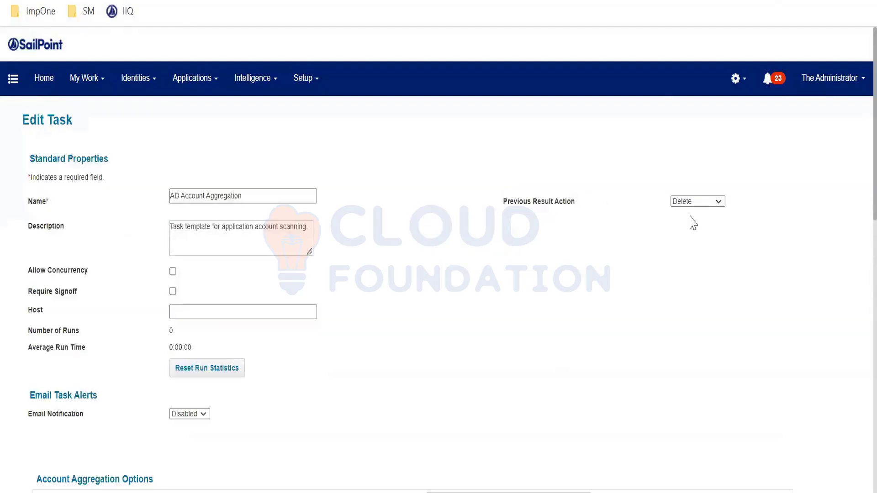
pyautogui.click(702, 205)
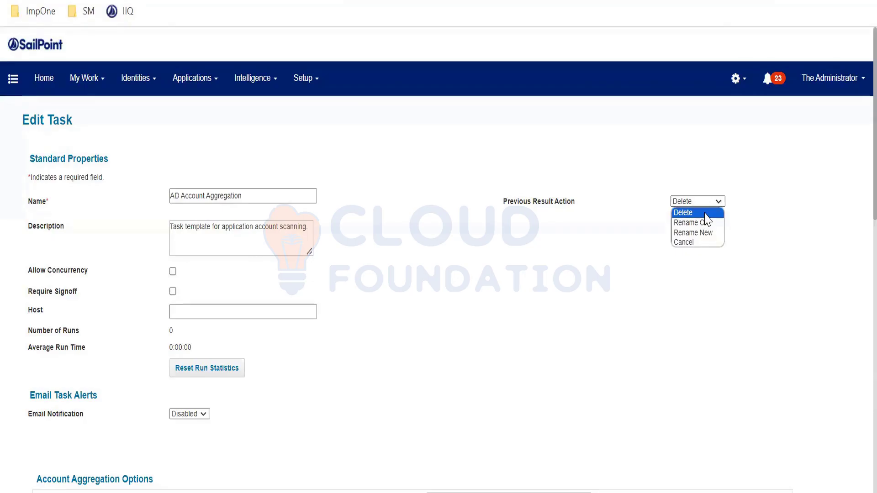
pyautogui.click(502, 224)
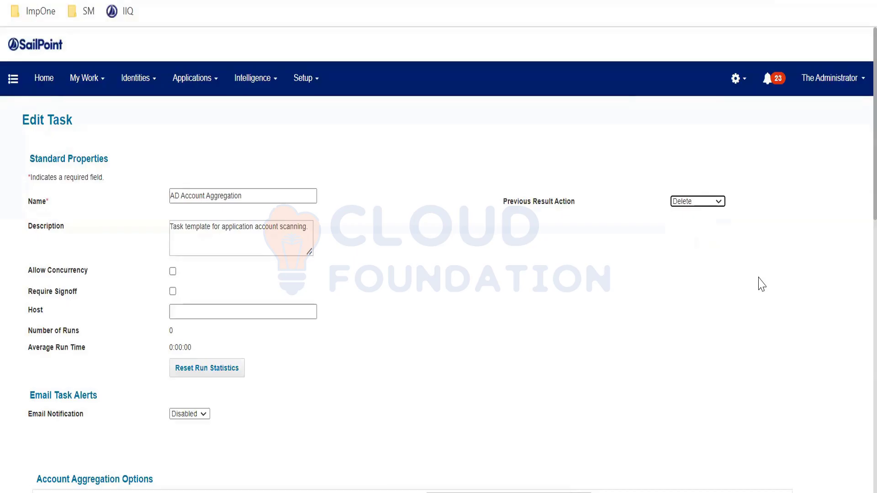
# Set the Email Notification option under Email Task Alerts to Failure.
pyautogui.scroll(-3, 498, 280)
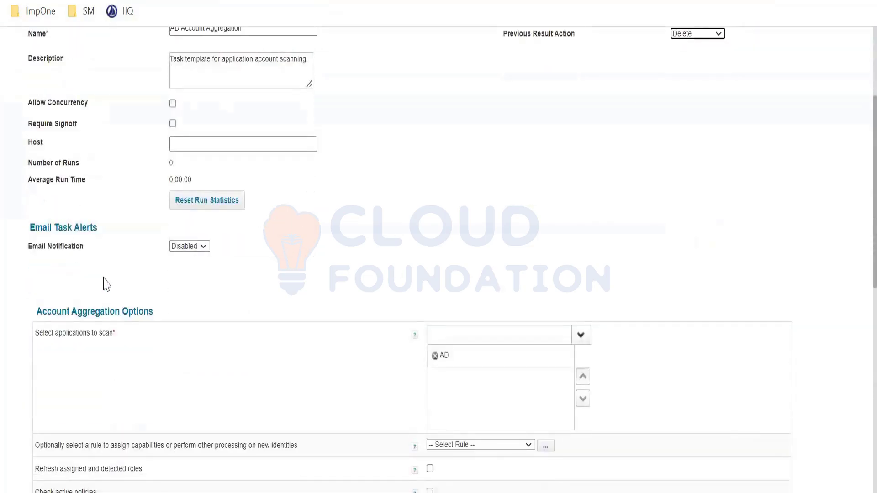
pyautogui.moveTo(29, 225); pyautogui.dragTo(129, 232)
pyautogui.click(120, 243)
pyautogui.click(189, 246)
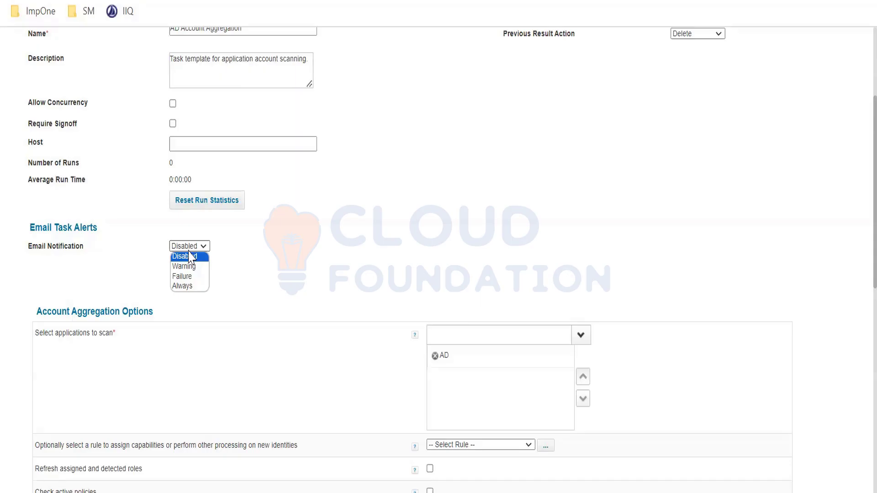
pyautogui.click(188, 278)
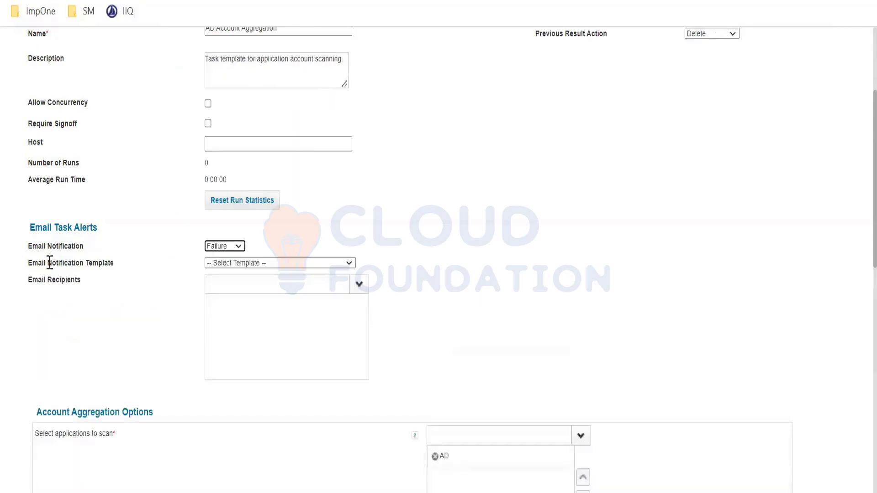
# Choose Task Result Signoff as the email notification template for the AD Account Aggregation task.
pyautogui.scroll(3, 272, 147)
pyautogui.tripleClick(296, 111)
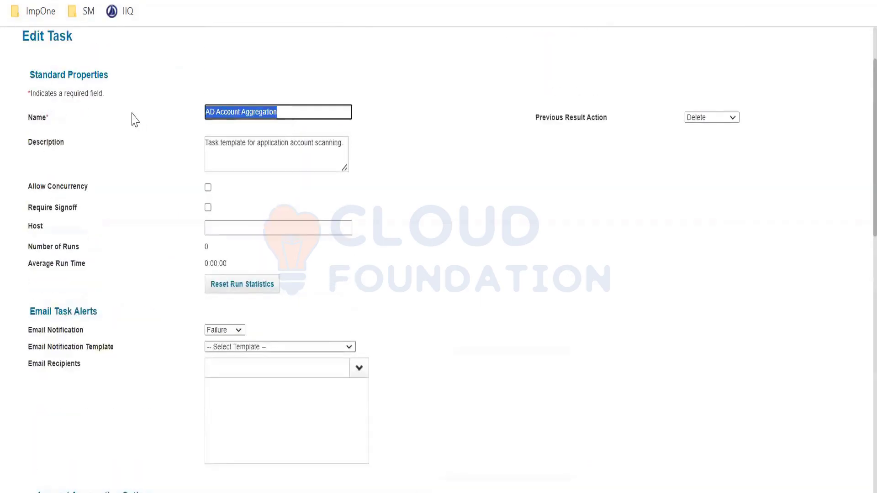
pyautogui.click(232, 347)
pyautogui.scroll(-5, 274, 237)
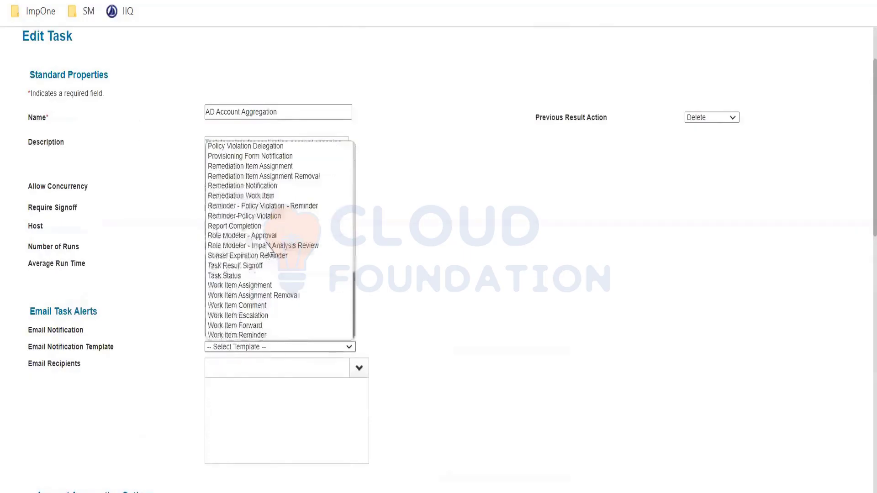
pyautogui.click(267, 266)
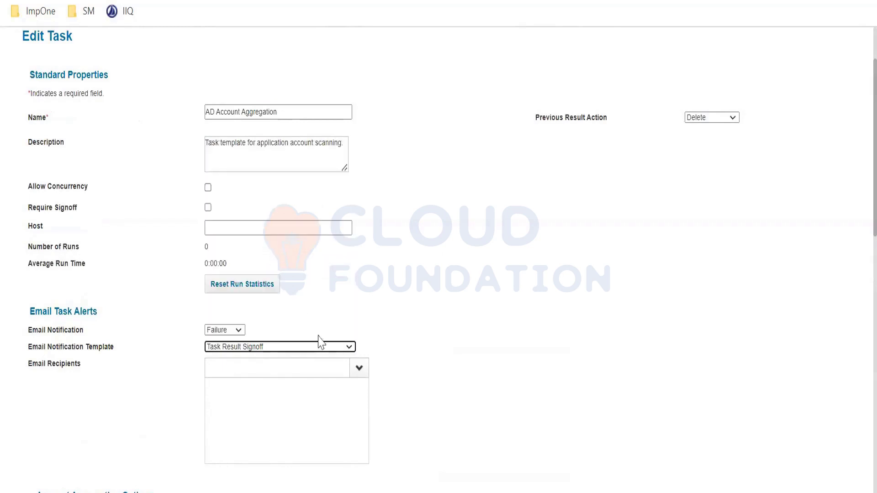
# Add the GOKUL domain administrator, one individual GOKUL user and the business role wg workgroup as email recipients.
pyautogui.click(265, 368)
pyautogui.click(274, 292)
pyautogui.click(287, 366)
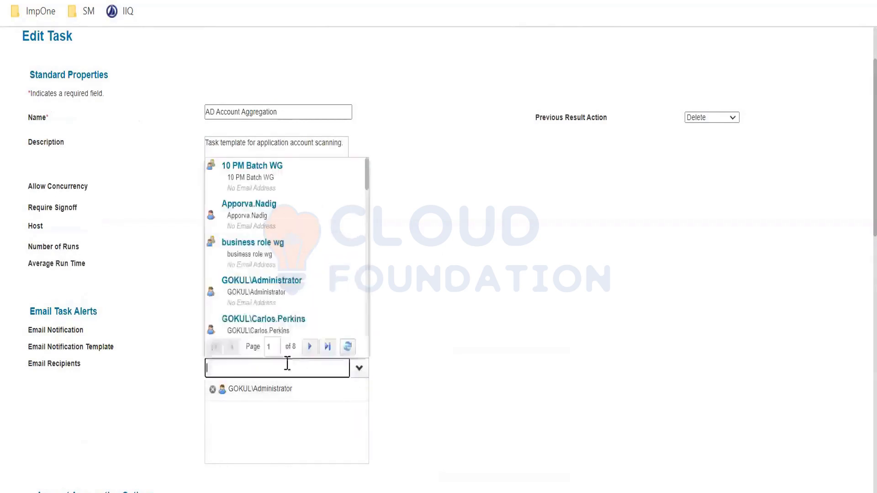
pyautogui.click(289, 329)
pyautogui.click(358, 368)
pyautogui.click(283, 255)
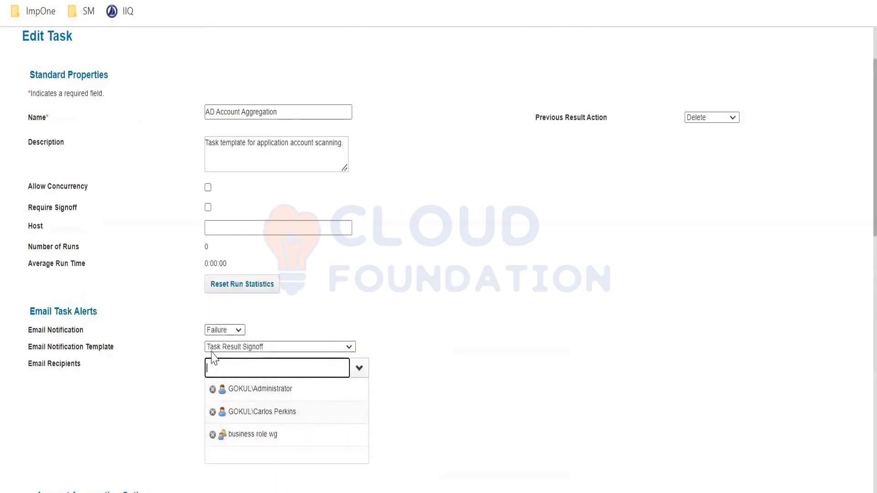
# Try Warning for Email Notification, set it to Always, and review the completed Email Task Alerts settings.
pyautogui.click(238, 331)
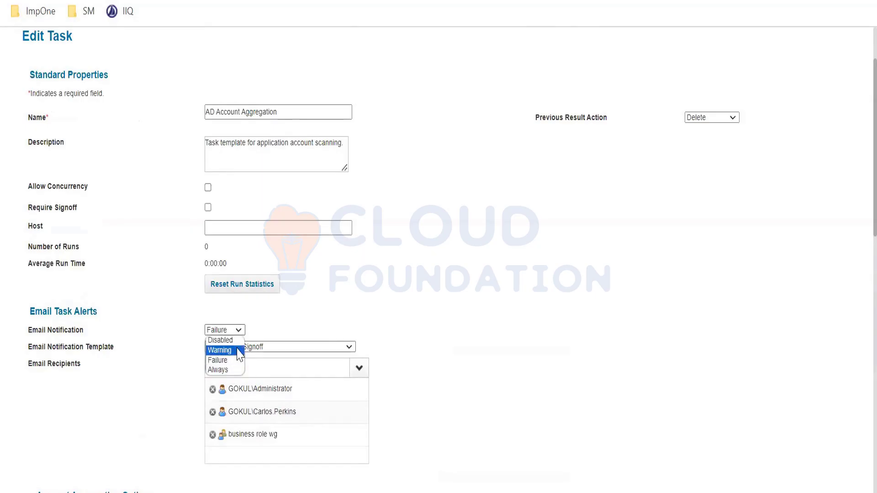
pyautogui.click(238, 351)
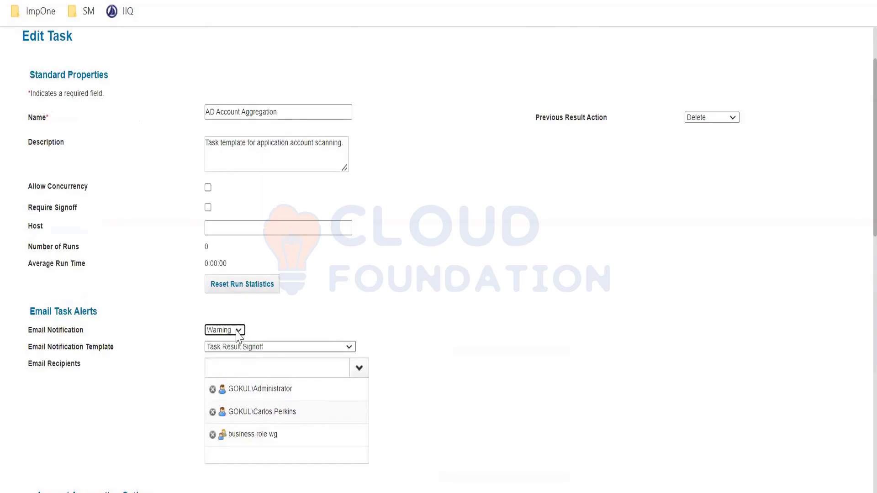
pyautogui.click(237, 333)
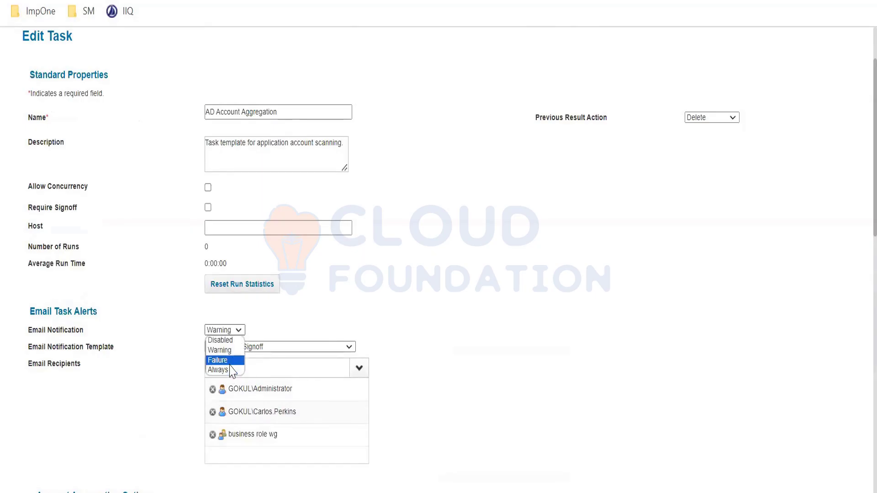
pyautogui.click(230, 371)
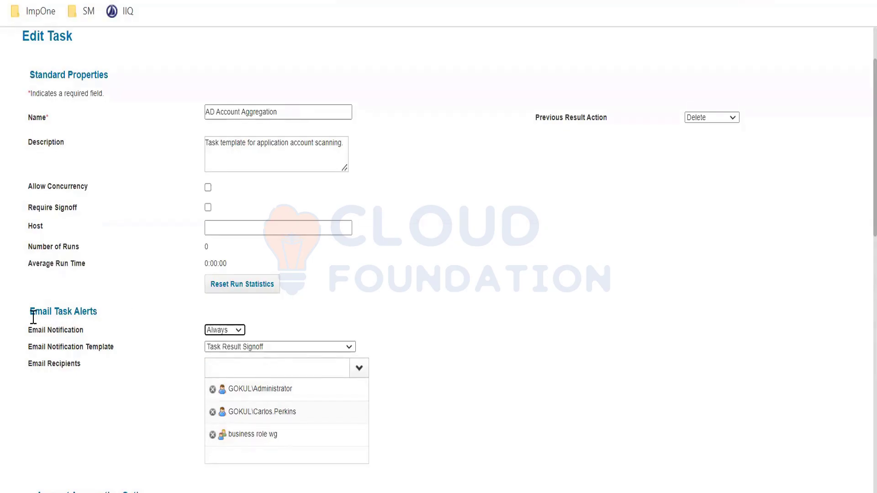
pyautogui.moveTo(29, 312); pyautogui.dragTo(284, 434)
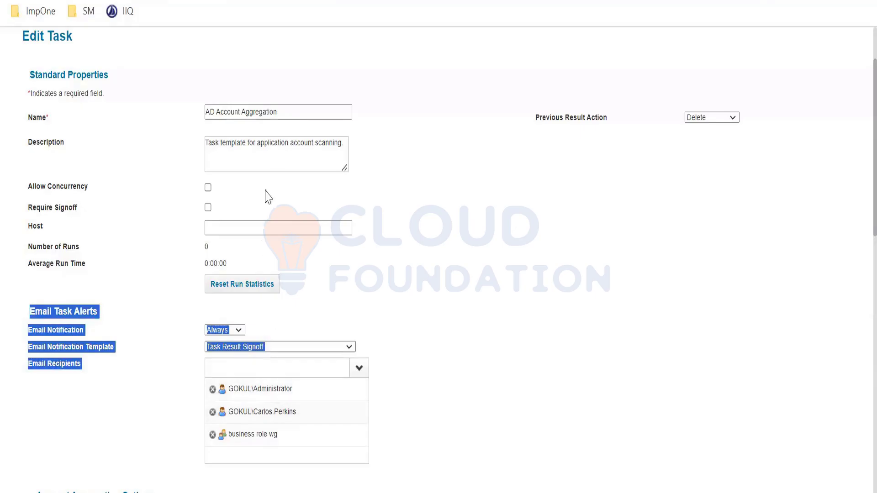
pyautogui.tripleClick(287, 117)
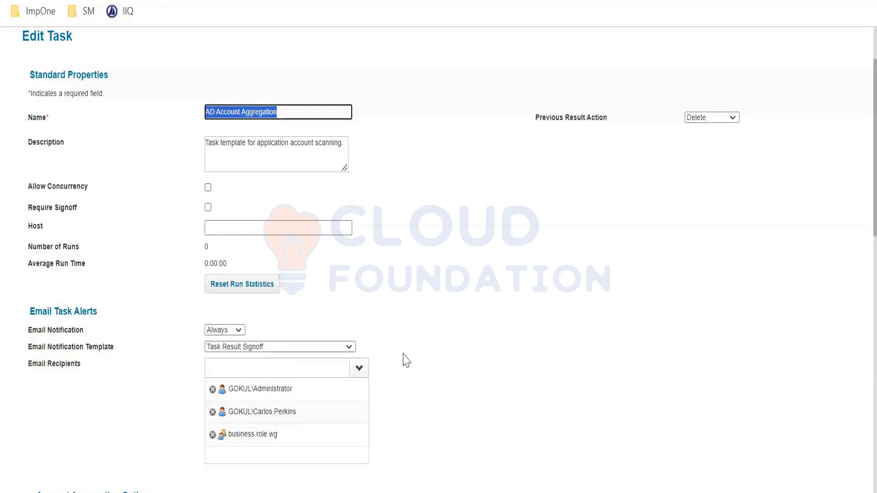
# Switch to the Object Export result page and go to the IdentityIQ debug page to open the Object Browser.
pyautogui.click(585, 76)
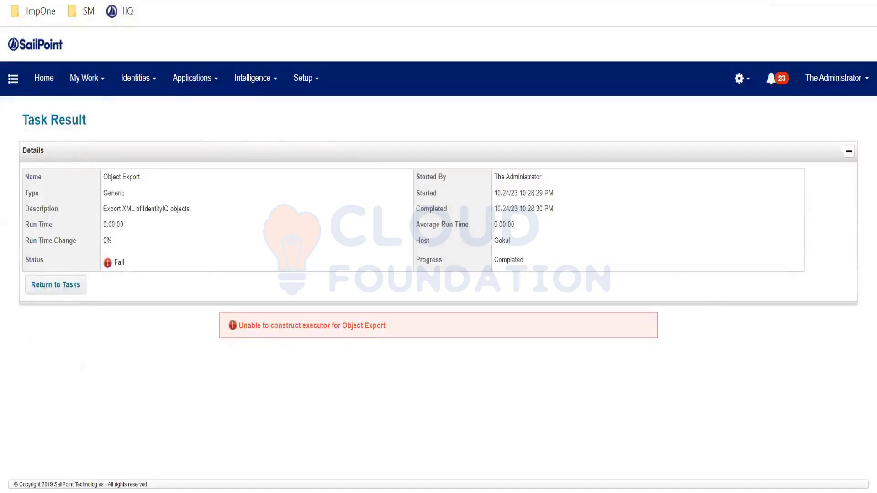
pyautogui.write('debug')
pyautogui.press('Return')
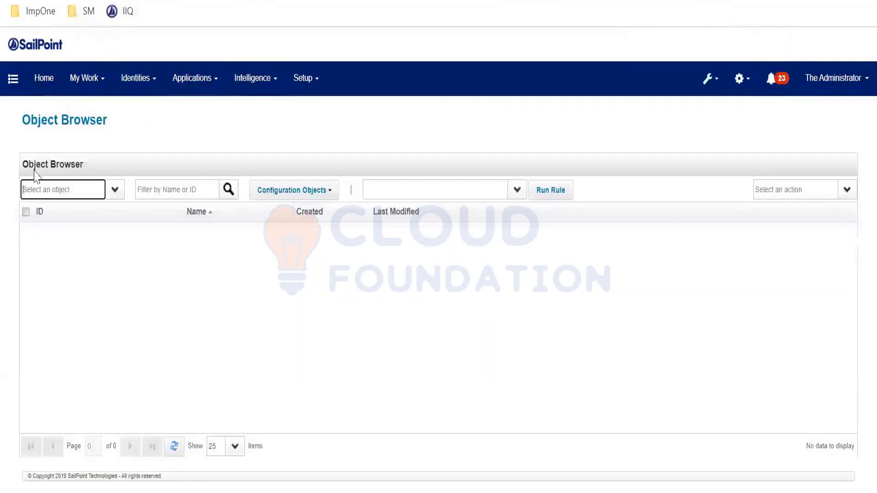
# List the EmailTemplate objects in the Object Browser.
pyautogui.click(50, 189)
pyautogui.write('emai')
pyautogui.press('Tab')
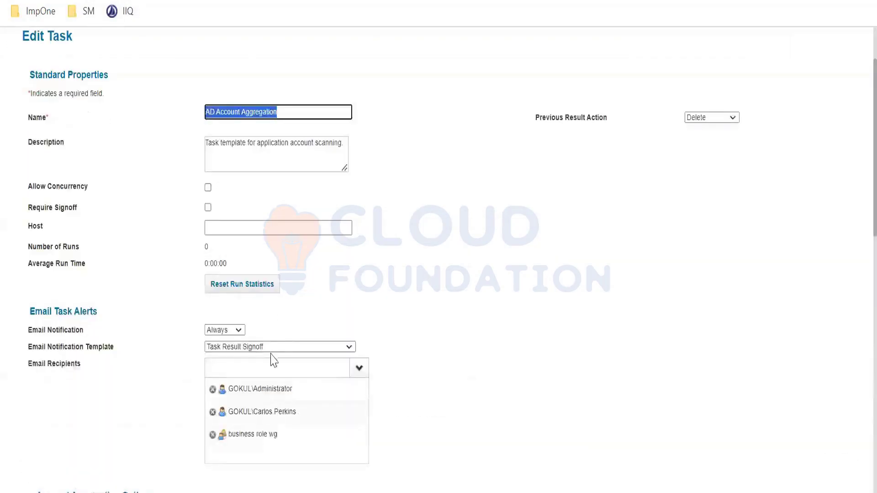
# Set the AD Account Aggregation task's email notification template to Task Status and its Email Notification to Failure.
pyautogui.click(273, 358)
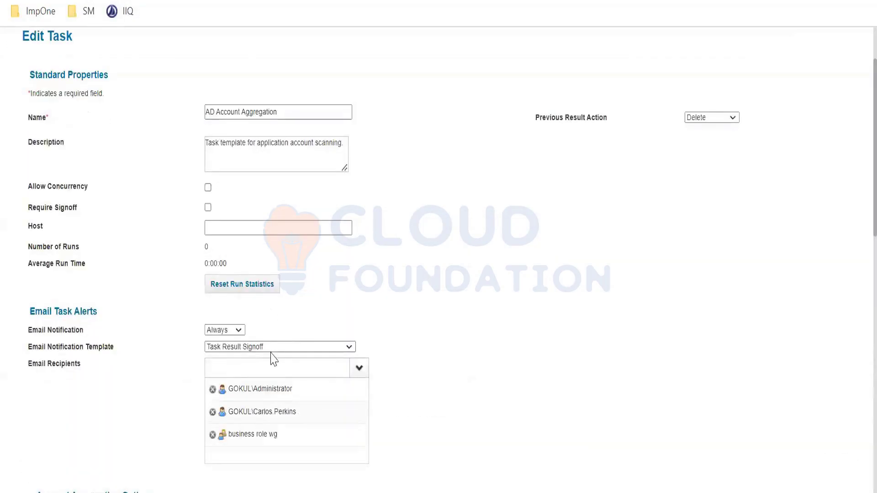
pyautogui.click(277, 347)
pyautogui.press('Down')
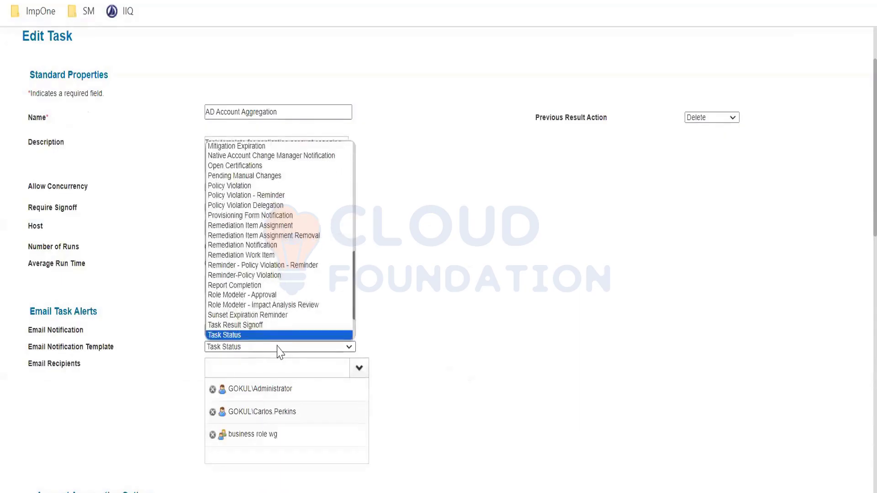
pyautogui.click(278, 347)
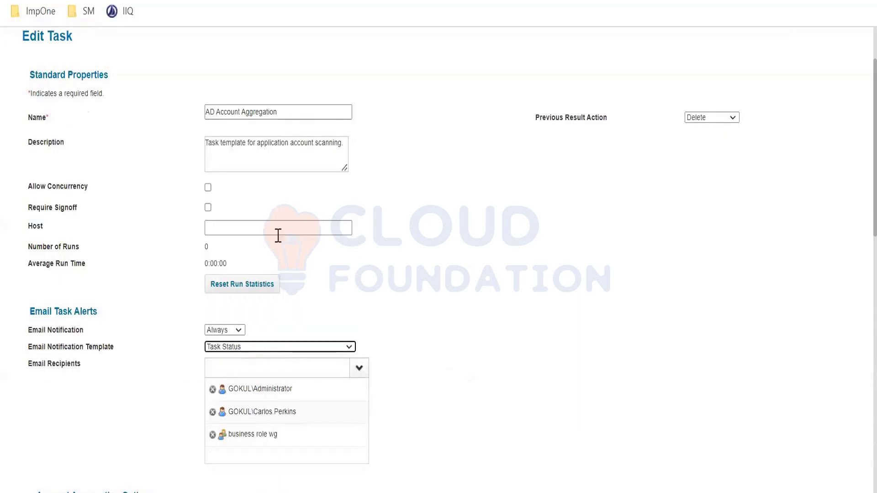
pyautogui.click(236, 331)
pyautogui.click(225, 361)
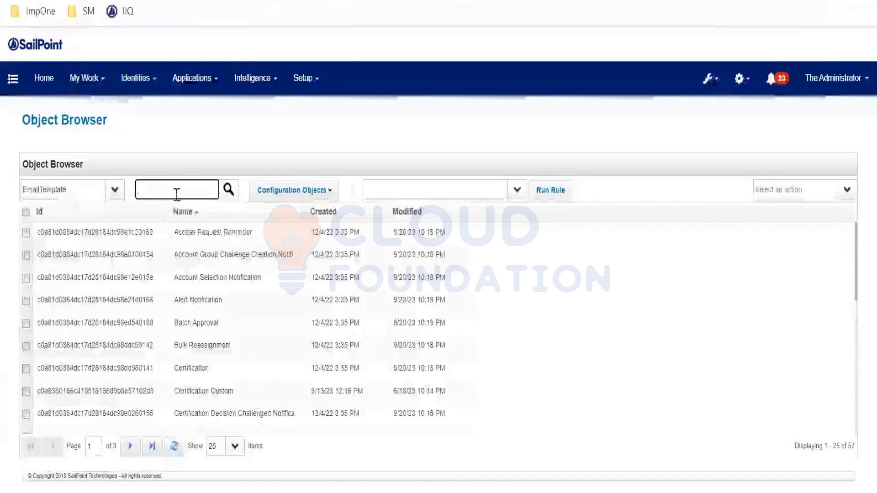
# Filter the EmailTemplate objects by "task" and open the Task Status template in the object editor.
pyautogui.write('task')
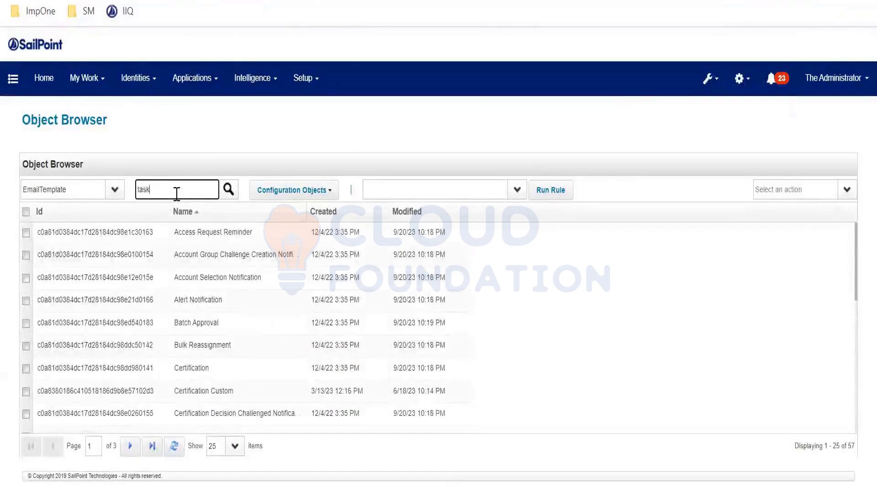
pyautogui.press('Return')
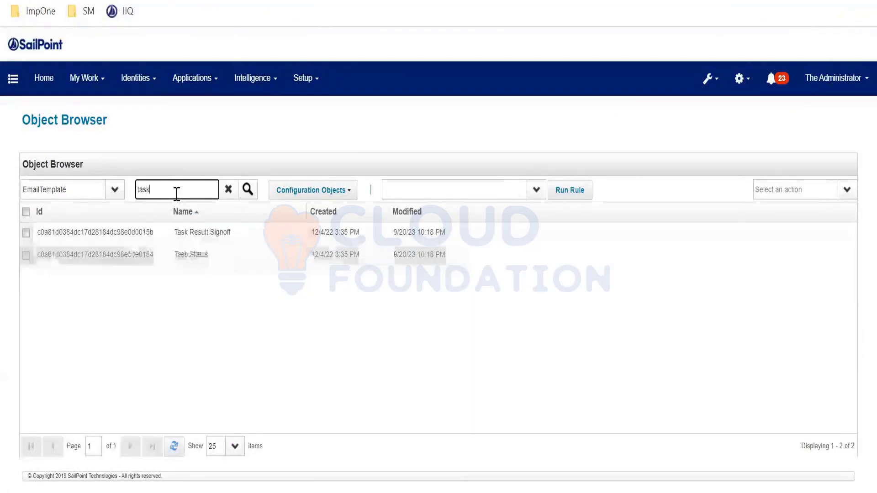
pyautogui.click(224, 255)
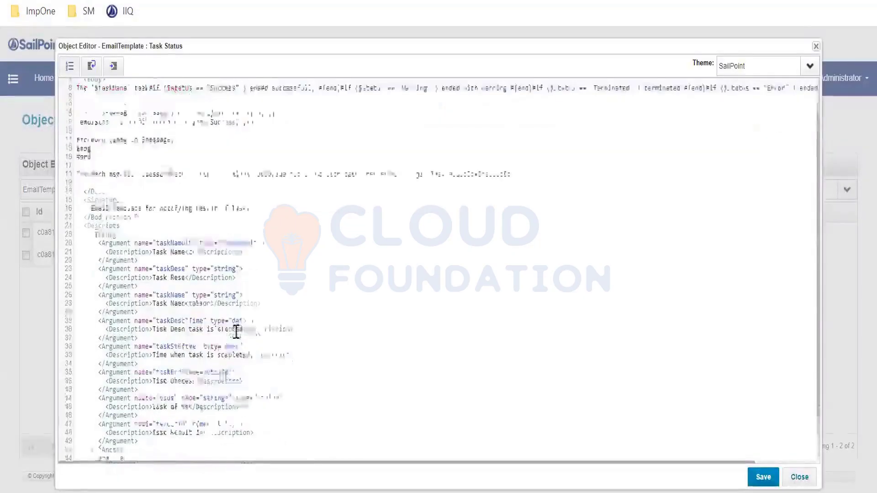
# Examine the subject line of the Task Status email template and its task name and status variables.
pyautogui.scroll(-3, 236, 334)
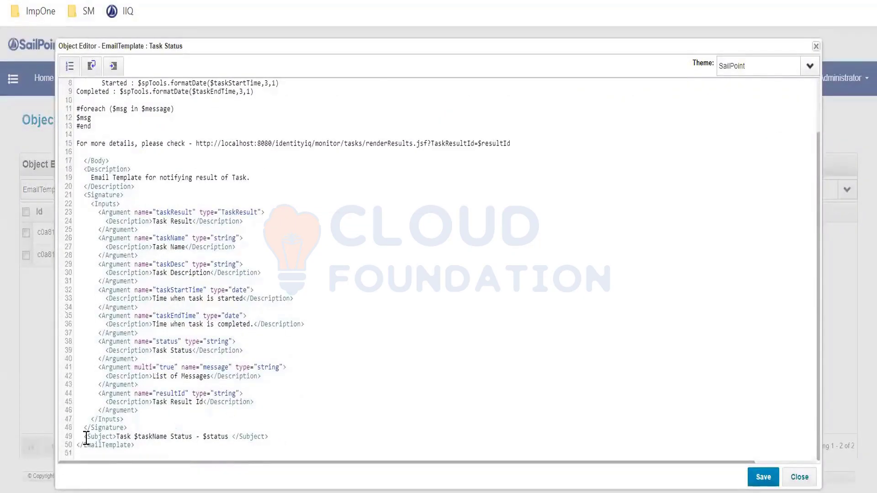
pyautogui.moveTo(86, 437); pyautogui.dragTo(287, 436)
pyautogui.click(138, 437)
pyautogui.moveTo(117, 437); pyautogui.dragTo(227, 435)
pyautogui.click(160, 438)
pyautogui.click(225, 445)
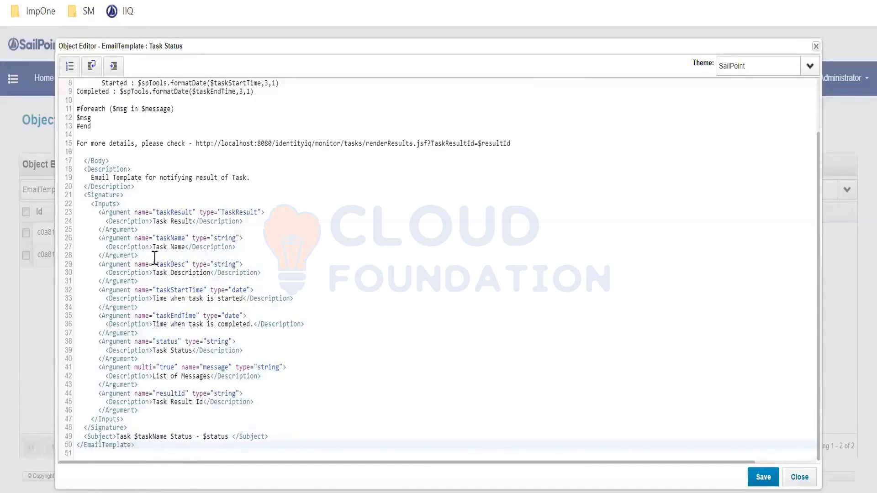
pyautogui.scroll(3, 287, 287)
pyautogui.scroll(-3, 289, 288)
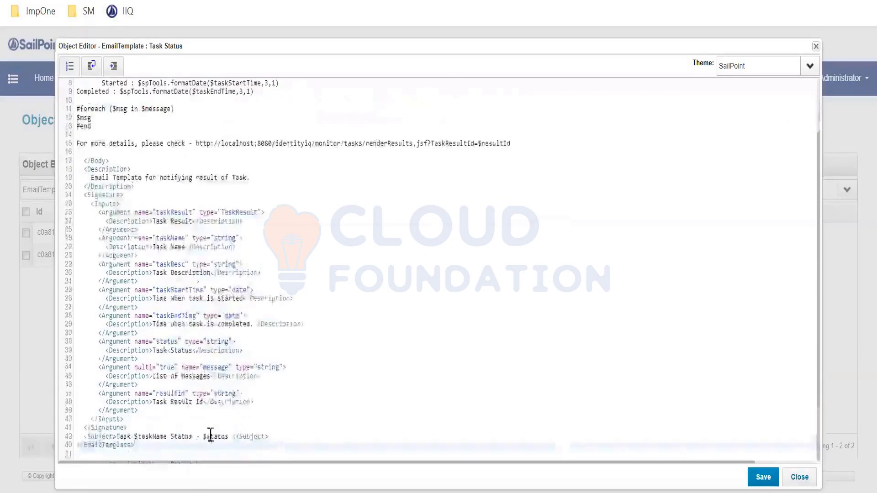
pyautogui.click(171, 437)
pyautogui.moveTo(121, 436); pyautogui.dragTo(275, 437)
pyautogui.click(163, 447)
pyautogui.scroll(3, 194, 413)
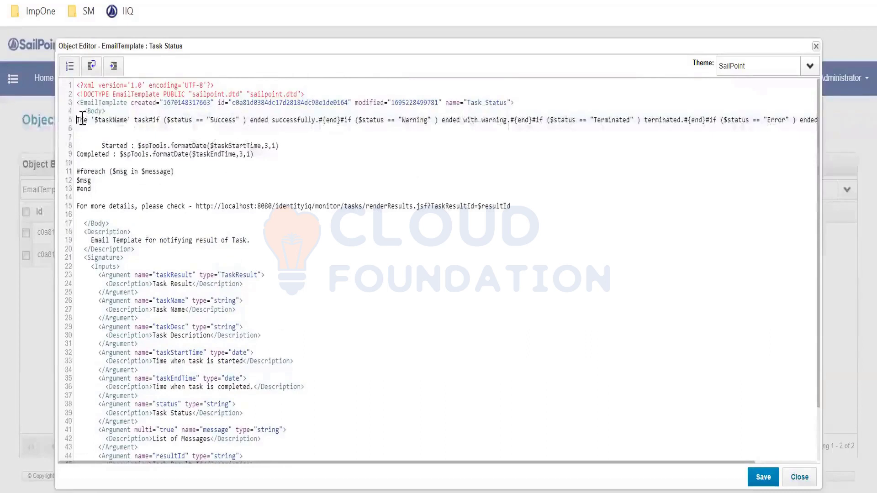
# Examine the Success, Warning, Terminated and Error status conditions in the Task Status template body.
pyautogui.moveTo(153, 120); pyautogui.dragTo(316, 120)
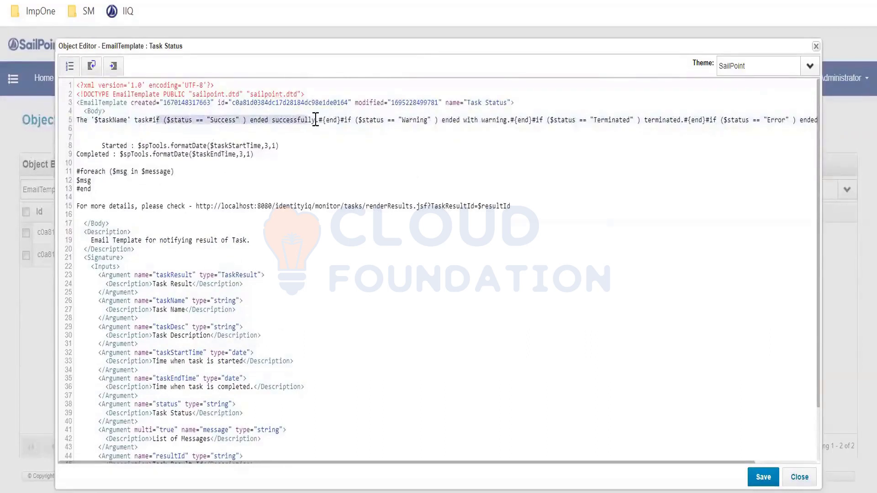
pyautogui.click(322, 120)
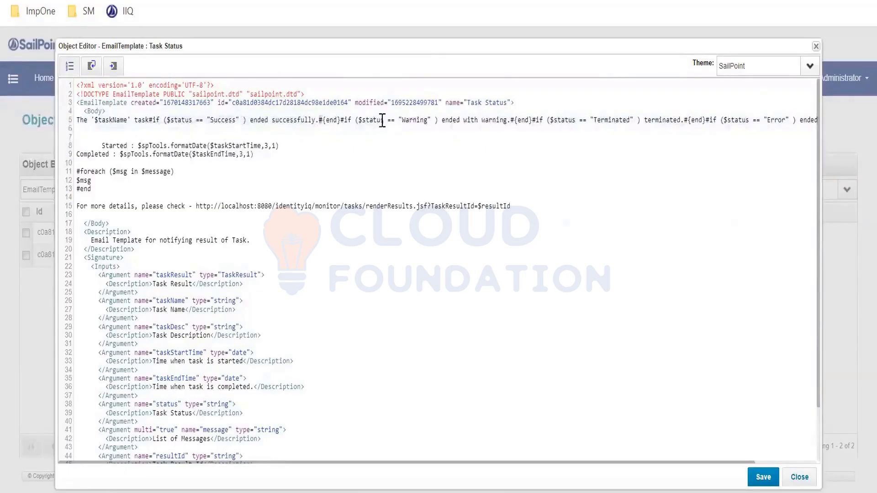
pyautogui.moveTo(434, 120); pyautogui.dragTo(351, 123)
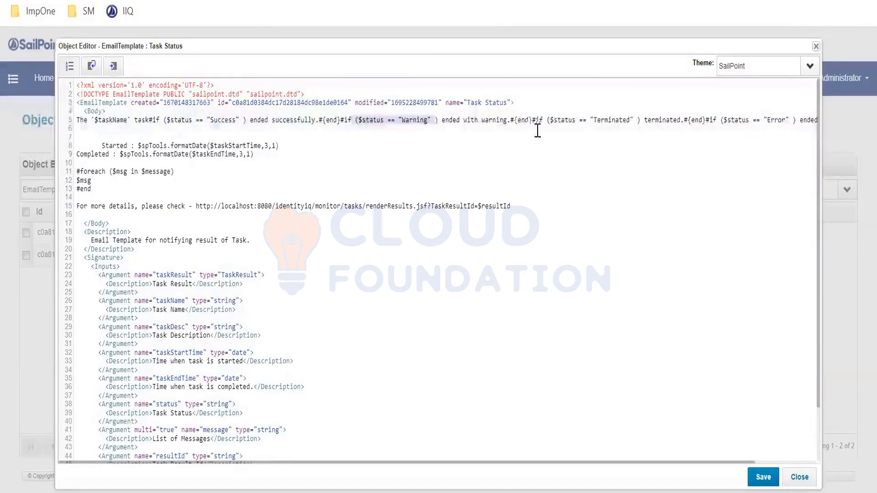
pyautogui.click(552, 121)
pyautogui.moveTo(588, 123); pyautogui.dragTo(626, 122)
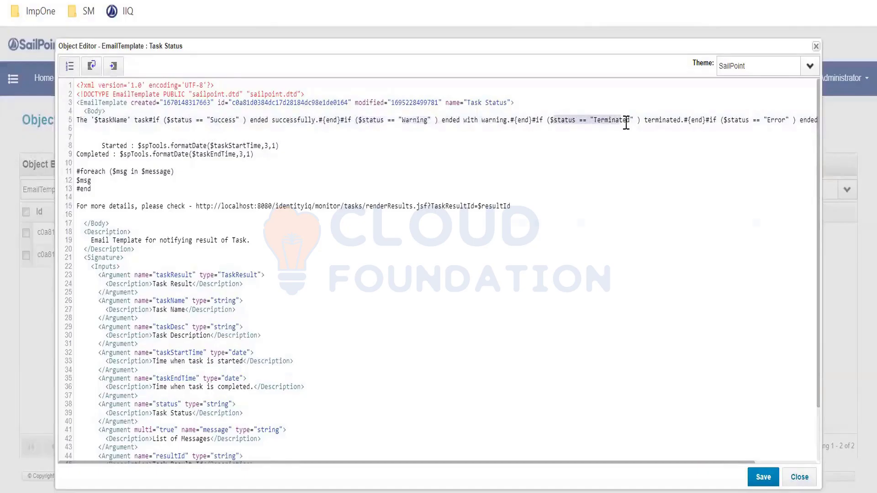
pyautogui.moveTo(685, 120); pyautogui.dragTo(644, 120)
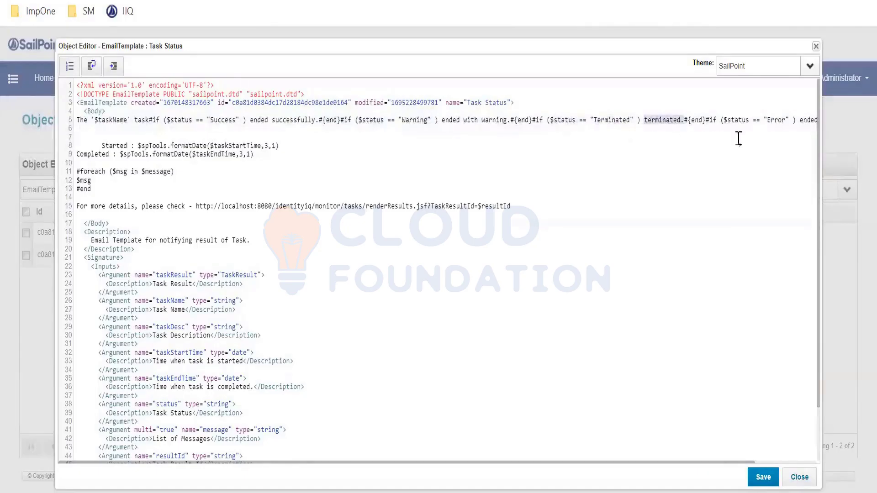
pyautogui.moveTo(731, 121); pyautogui.dragTo(840, 130)
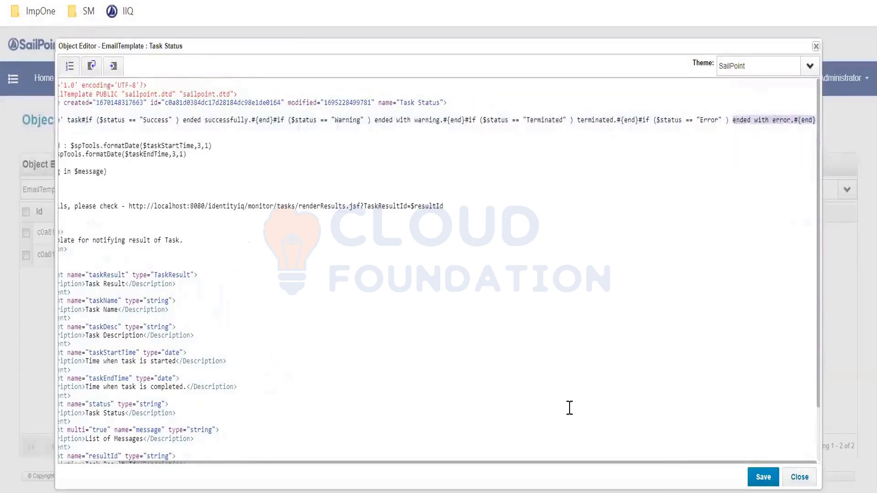
pyautogui.moveTo(468, 468); pyautogui.dragTo(250, 463)
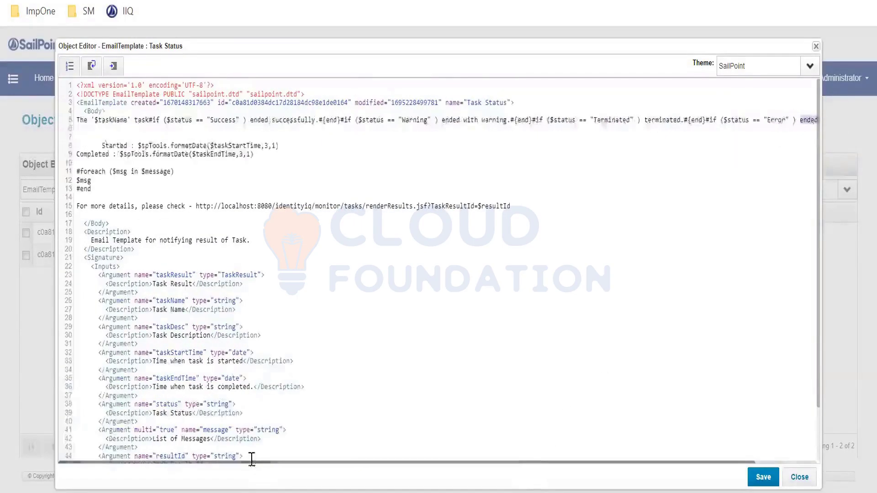
# Review the template's started and completed times, message loop and task result link, and close it without saving.
pyautogui.moveTo(101, 145); pyautogui.dragTo(145, 145)
pyautogui.moveTo(91, 155); pyautogui.dragTo(120, 155)
pyautogui.moveTo(212, 147); pyautogui.dragTo(235, 157)
pyautogui.click(212, 174)
pyautogui.click(197, 206)
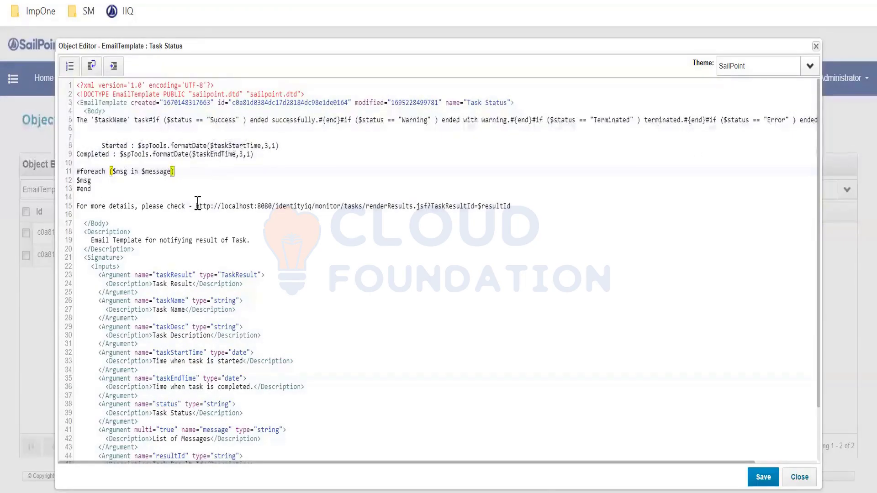
pyautogui.moveTo(79, 172); pyautogui.dragTo(510, 206)
pyautogui.click(205, 216)
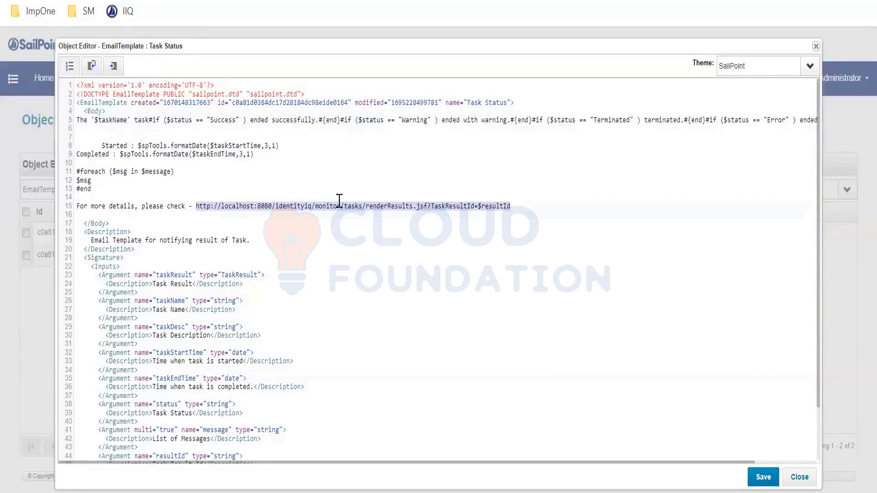
pyautogui.click(799, 477)
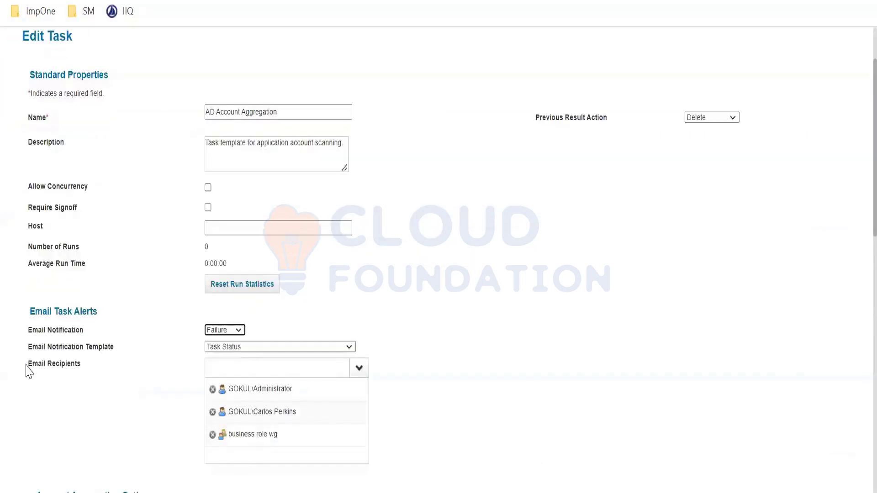
# Review the Email Recipients, Account Aggregation Options and Standard Properties of the AD Account Aggregation task.
pyautogui.moveTo(27, 368); pyautogui.dragTo(118, 369)
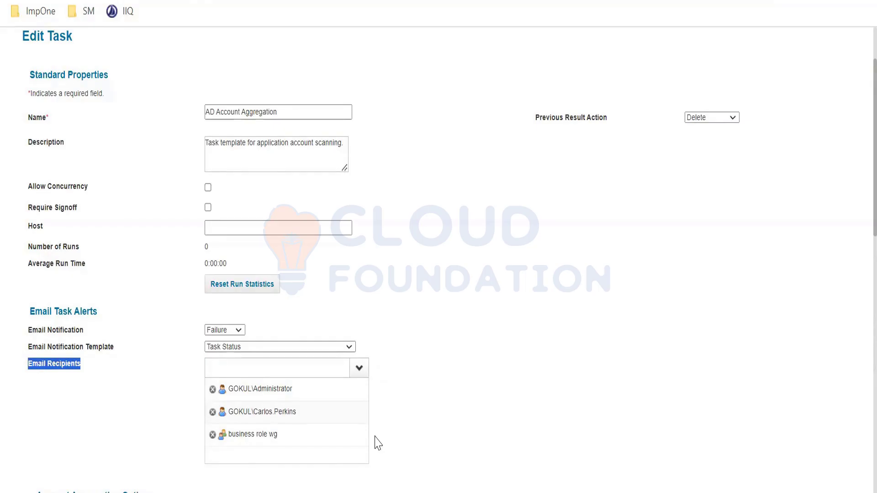
pyautogui.scroll(-7, 457, 361)
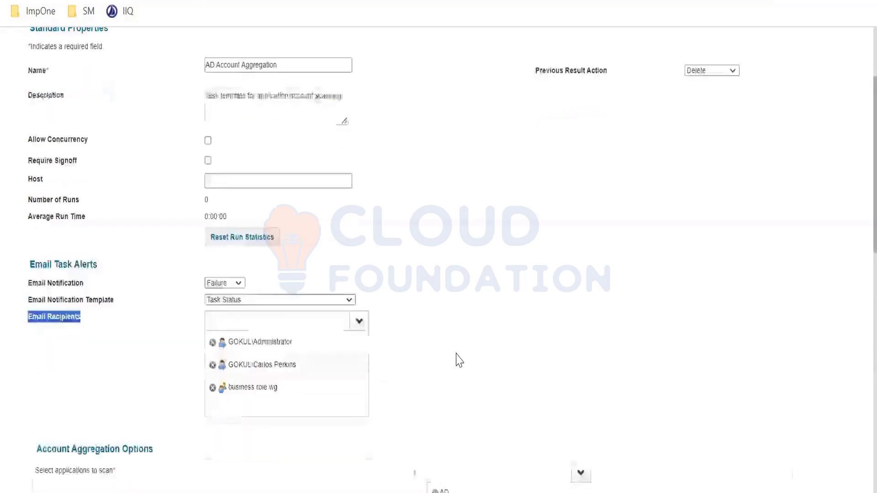
pyautogui.scroll(-7, 457, 359)
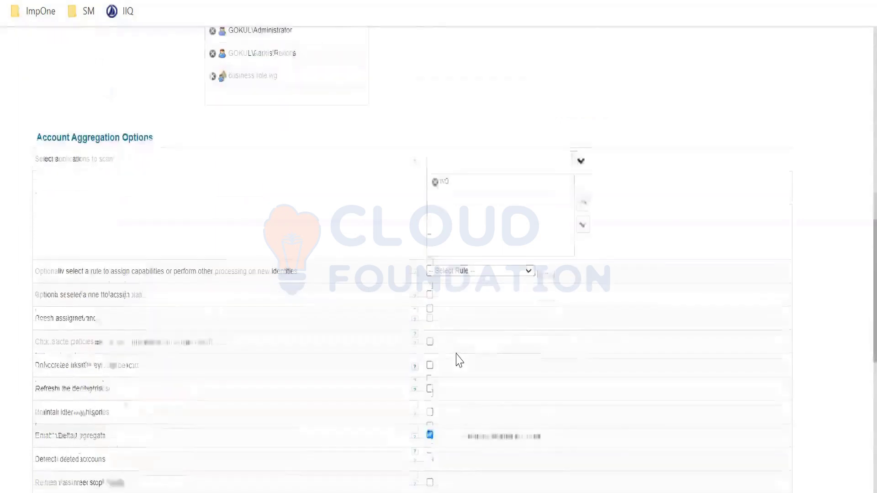
pyautogui.scroll(9, 454, 360)
pyautogui.scroll(7, 349, 367)
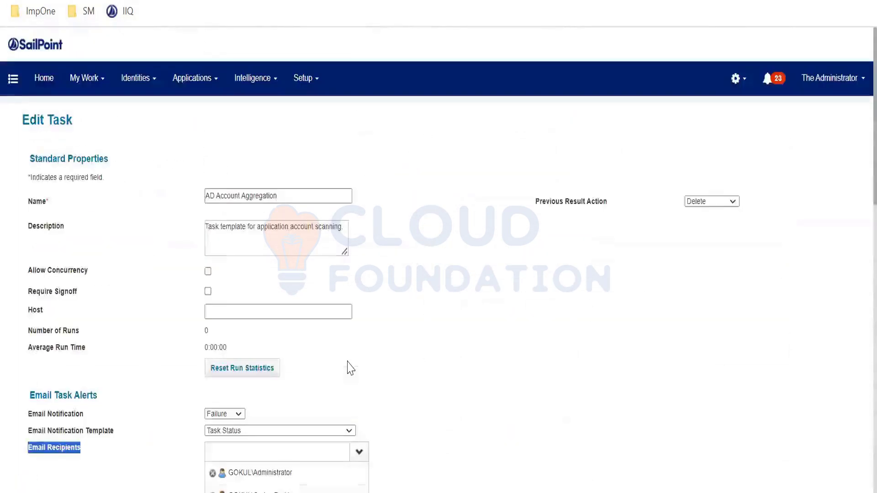
pyautogui.scroll(-2, 358, 354)
pyautogui.scroll(2, 328, 351)
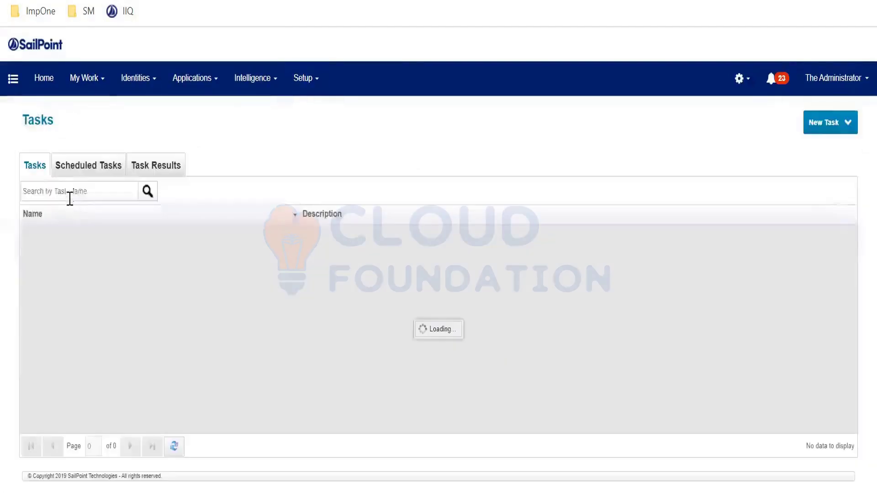
# Search the task list for "refres".
pyautogui.click(70, 193)
pyautogui.write('refres')
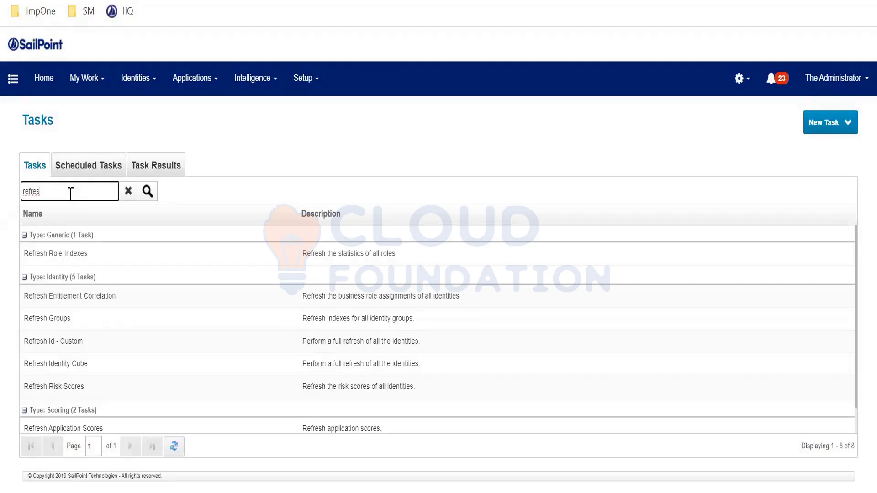
pyautogui.click(147, 192)
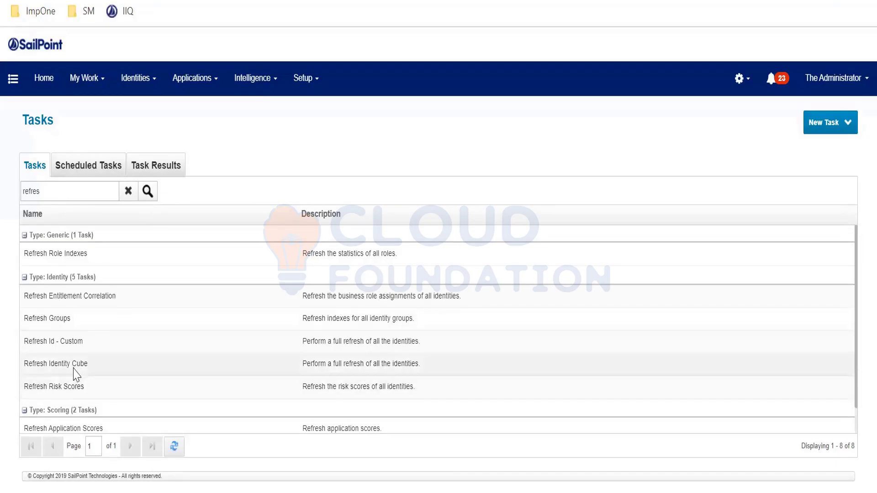
# Open the Refresh Identity Cube task, check its refresh options, and save and execute it.
pyautogui.click(166, 370)
pyautogui.scroll(-7, 340, 298)
pyautogui.scroll(-15, 338, 316)
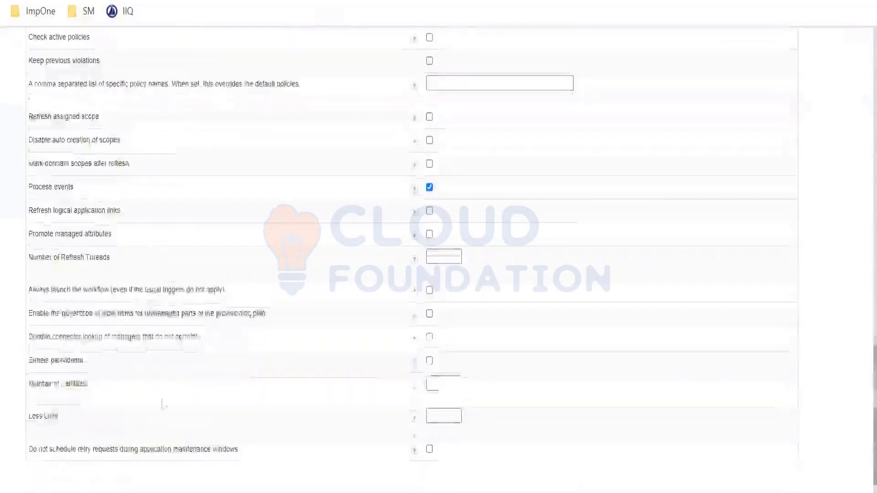
pyautogui.scroll(7, 300, 348)
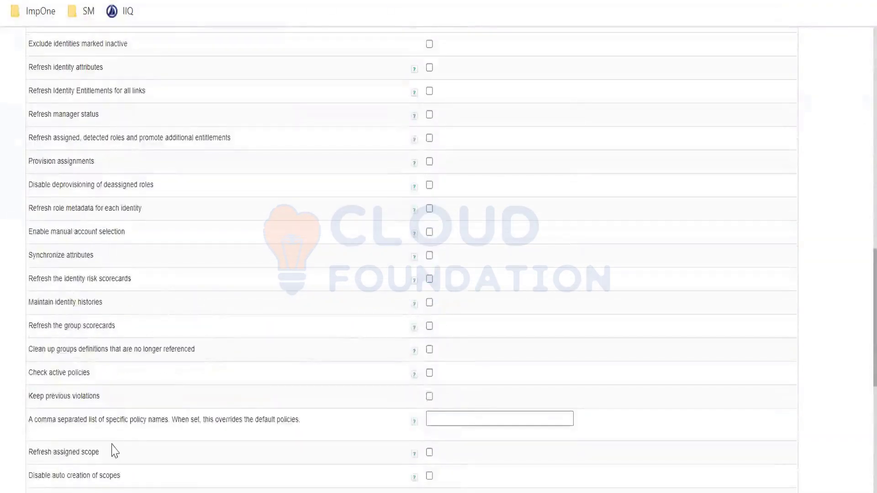
pyautogui.scroll(-8, 115, 450)
pyautogui.click(93, 462)
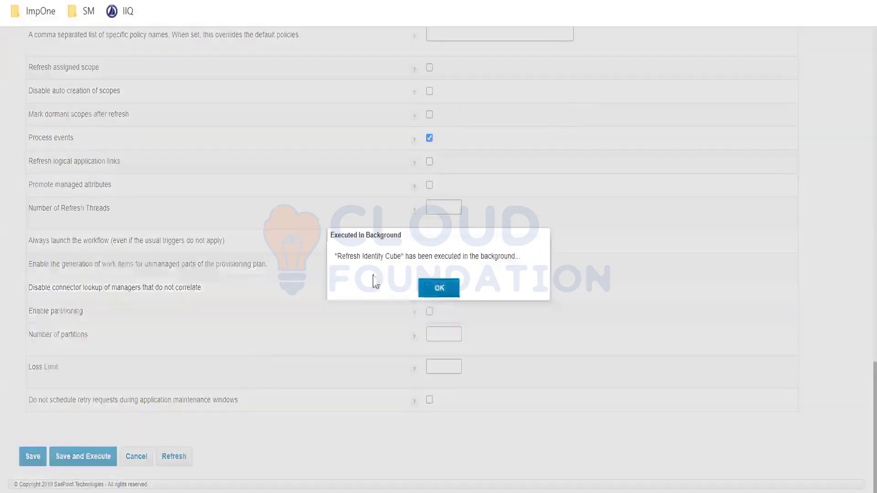
pyautogui.click(447, 275)
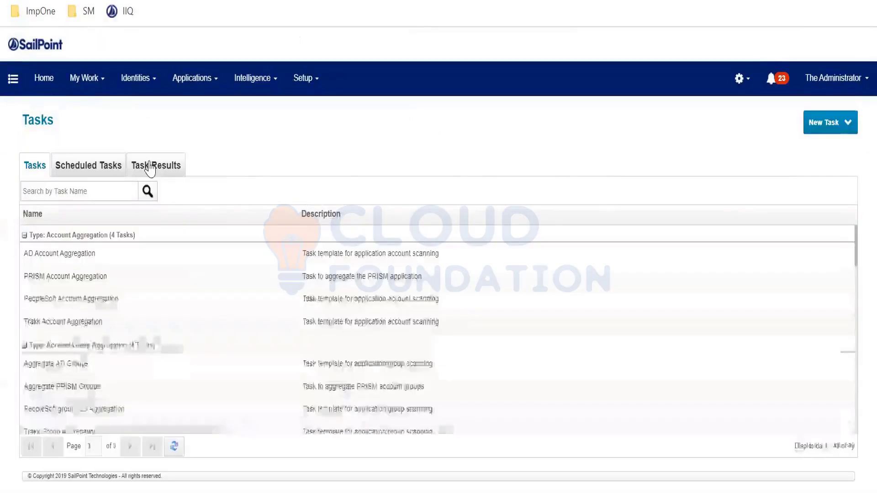
# Search the task results for "refres".
pyautogui.click(151, 169)
pyautogui.click(84, 191)
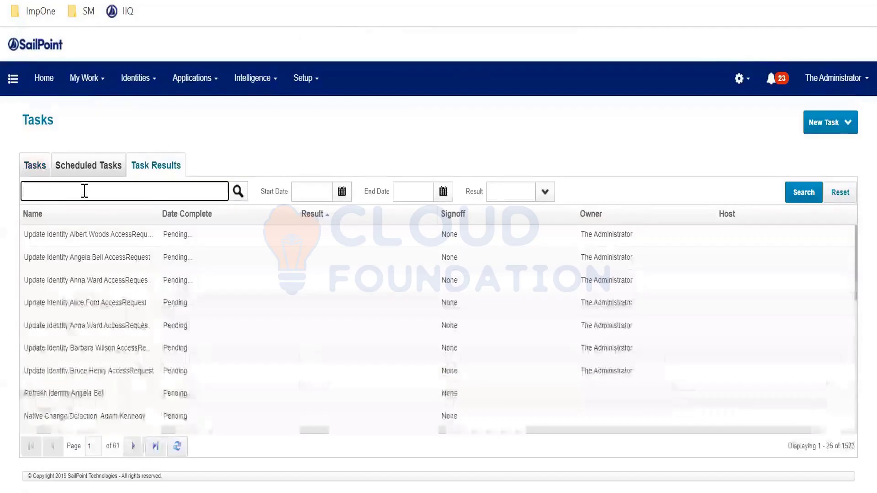
pyautogui.write('refres')
pyautogui.press('Return')
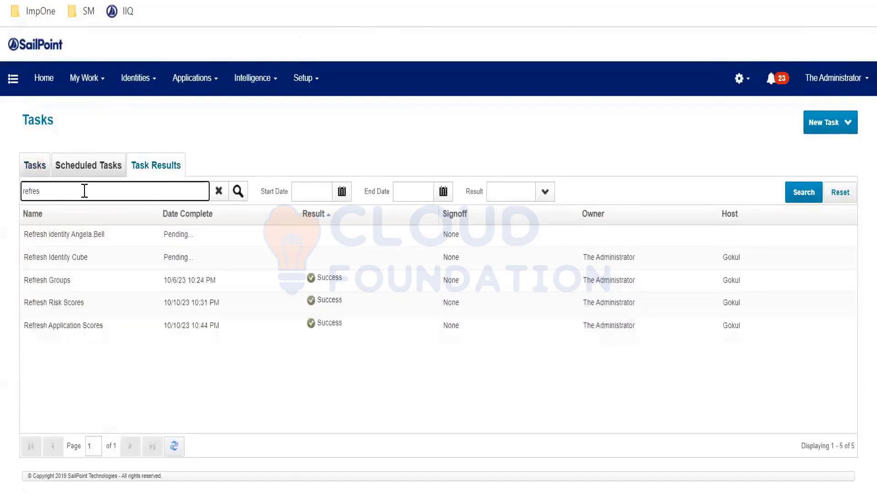
# Open the pending Refresh Identity Cube task result and monitor its progress.
pyautogui.click(486, 290)
pyautogui.doubleClick(528, 257)
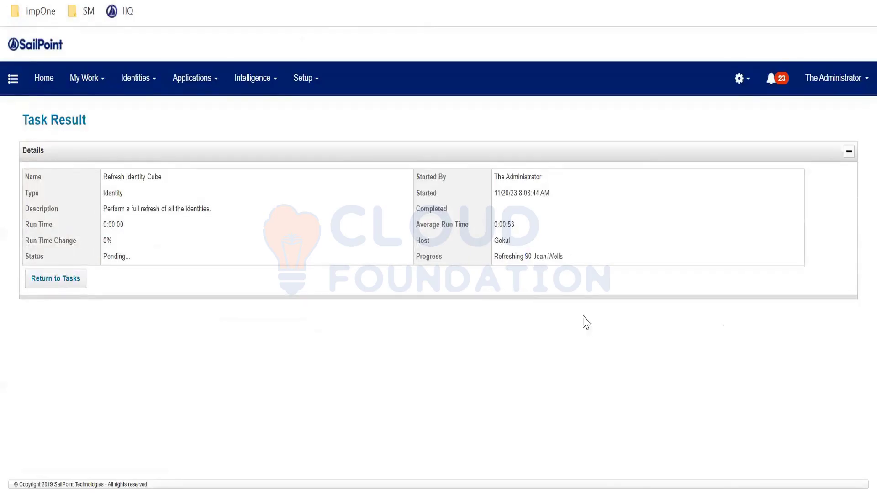
pyautogui.doubleClick(528, 257)
pyautogui.doubleClick(532, 256)
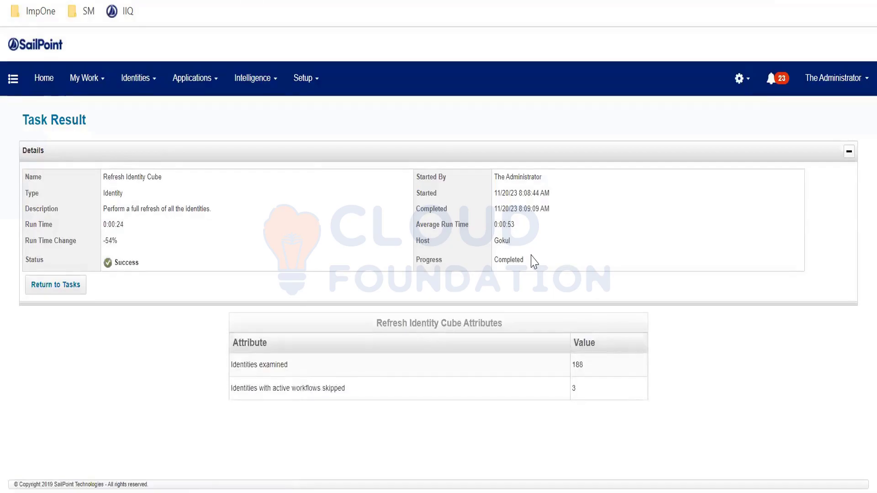
# Review the Refresh Identity Cube result's progress, identities examined, run time and name, and return to the task results list.
pyautogui.doubleClick(515, 260)
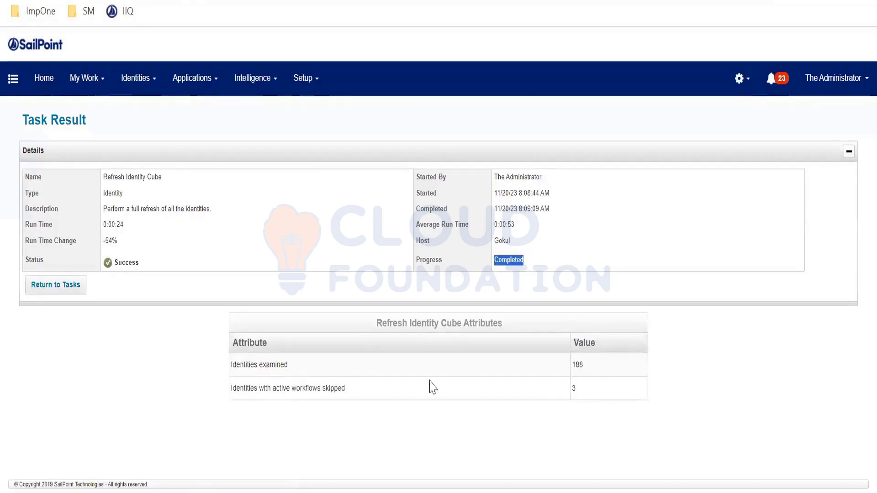
pyautogui.doubleClick(588, 368)
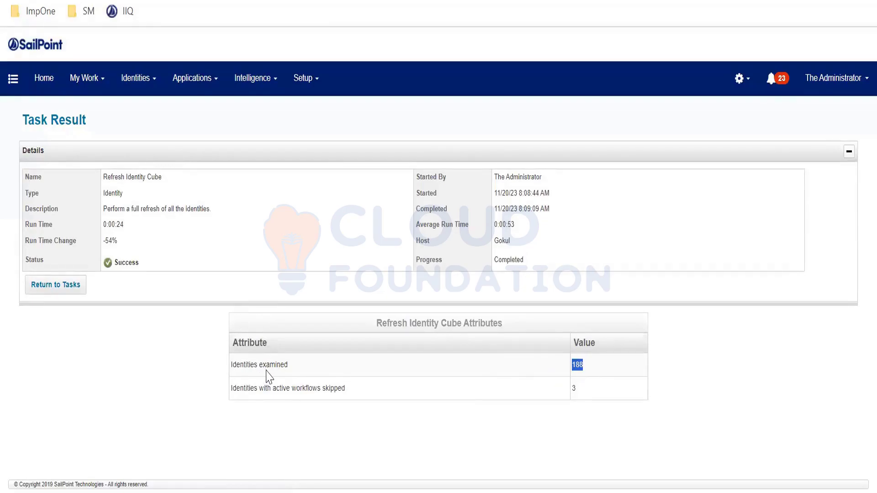
pyautogui.click(140, 238)
pyautogui.moveTo(124, 224); pyautogui.dragTo(101, 227)
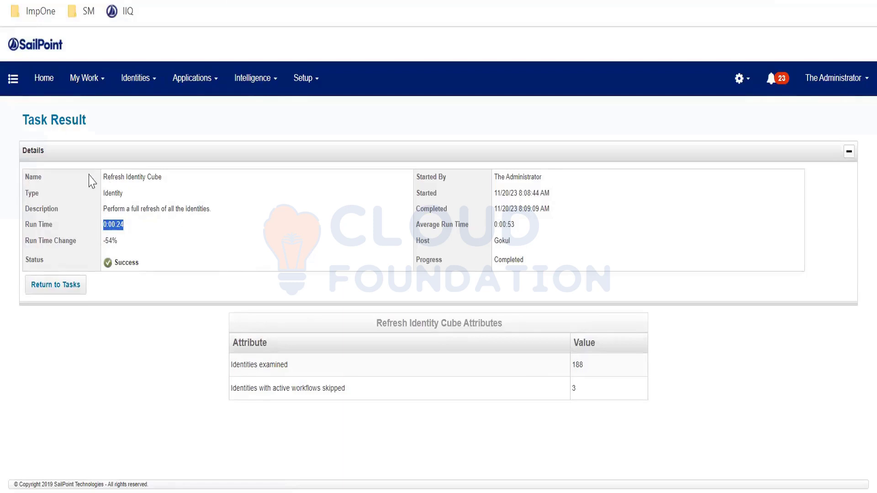
pyautogui.moveTo(103, 177); pyautogui.dragTo(169, 177)
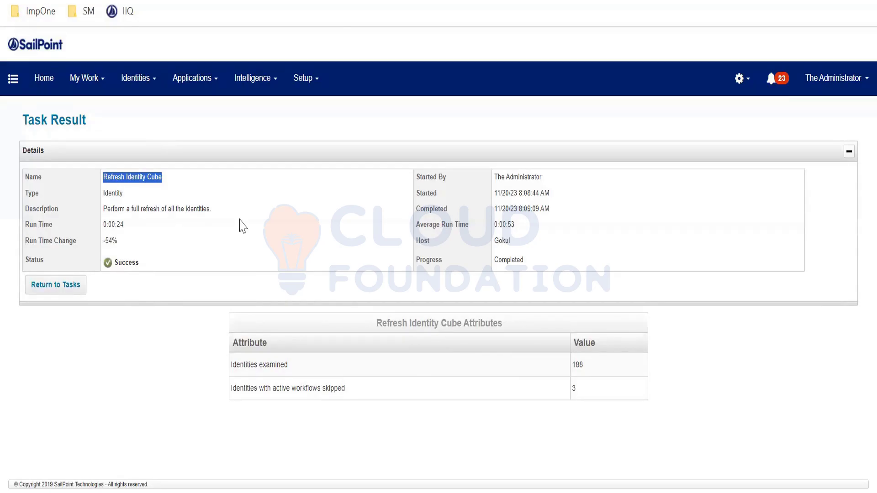
pyautogui.click(37, 283)
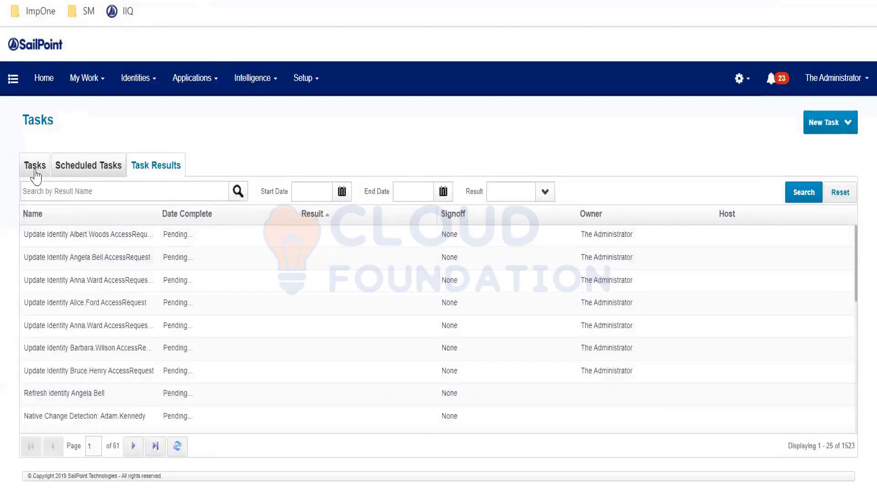